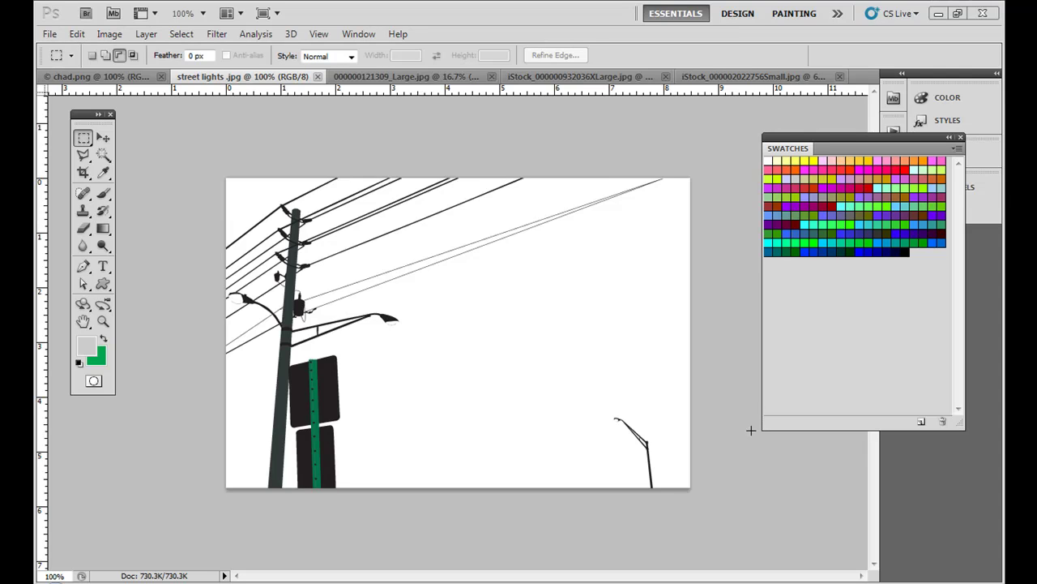
{"action": "left_click", "coordinate": [405, 77]}
{"action": "left_click", "coordinate": [603, 76]}
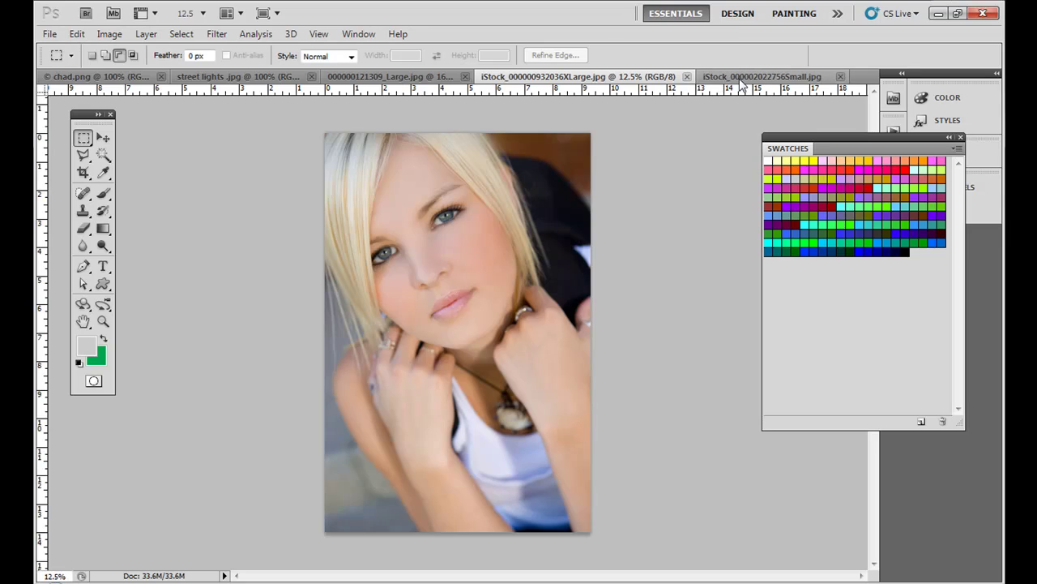
{"action": "left_click", "coordinate": [739, 77]}
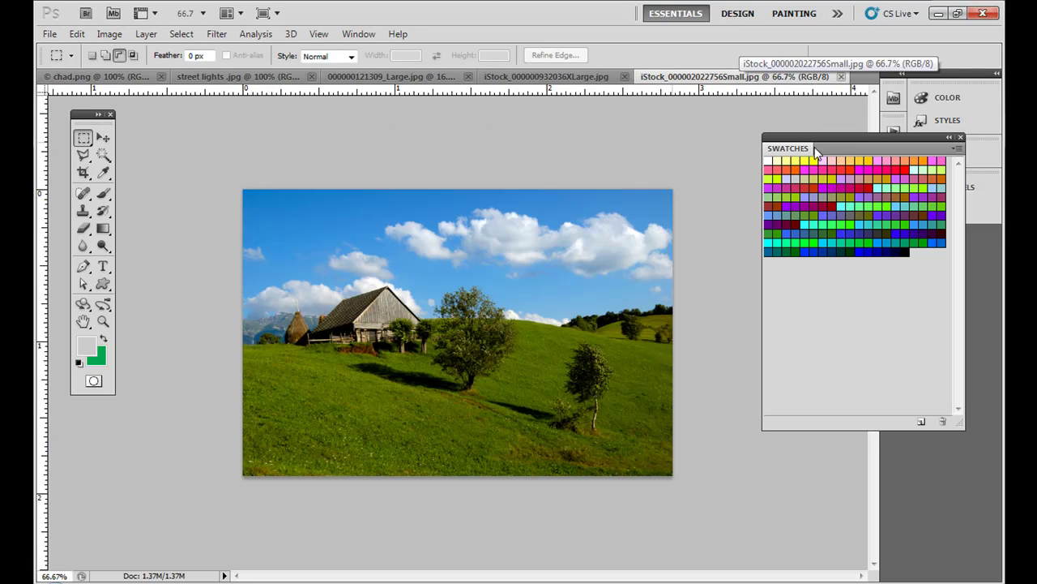
- Close the floating Swatches panel and show the barn photo at actual 100% size
{"action": "left_click", "coordinate": [960, 138]}
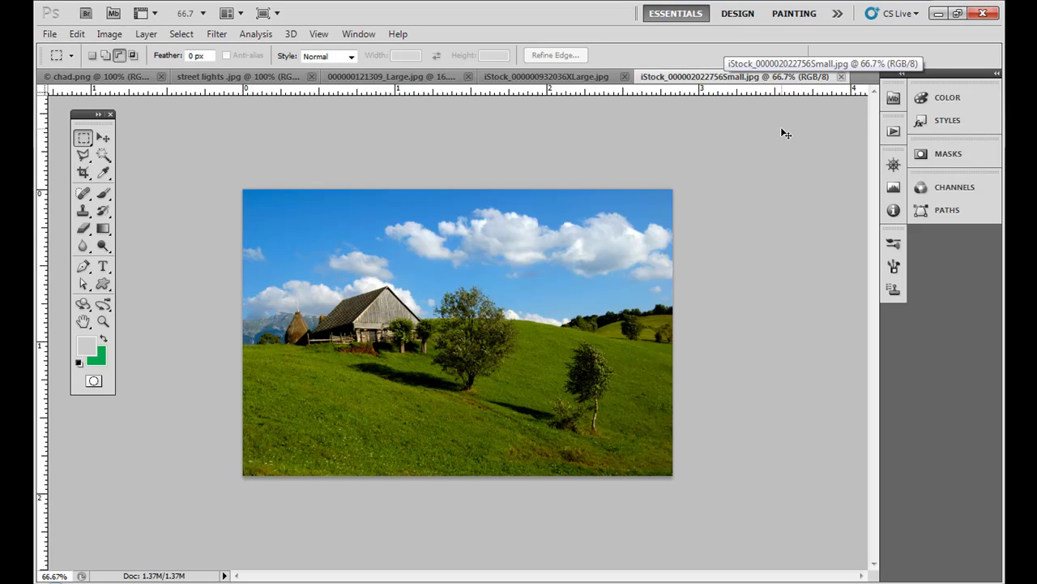
{"action": "key", "text": "ctrl+alt+0"}
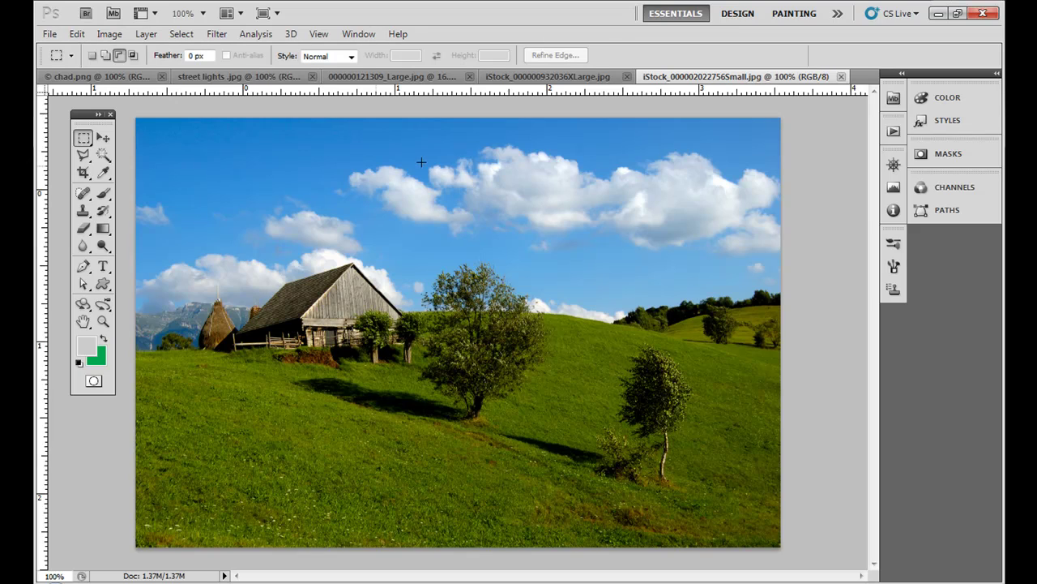
{"action": "left_click", "coordinate": [357, 34]}
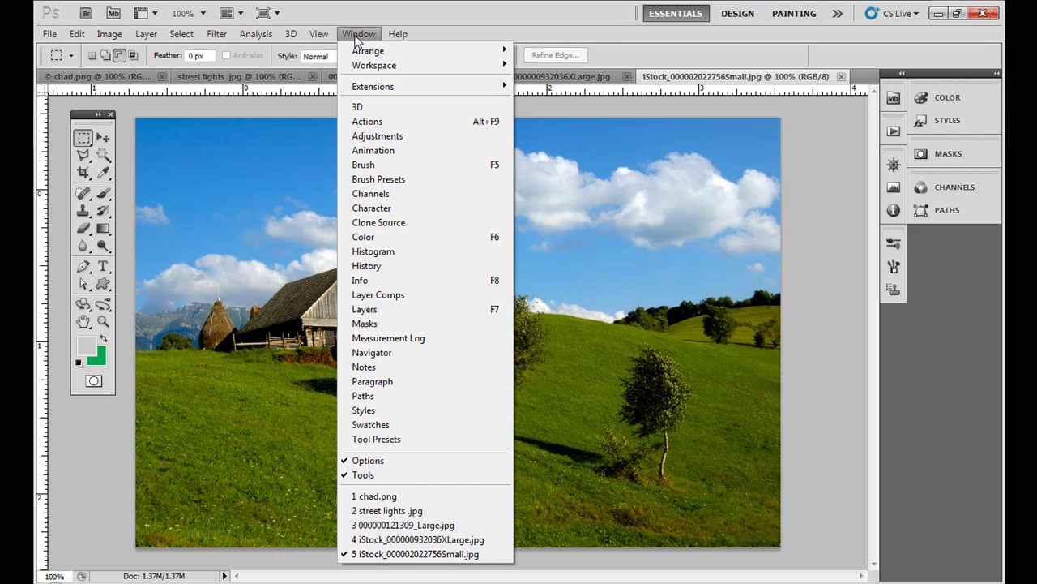
{"action": "mouse_move", "coordinate": [323, 35]}
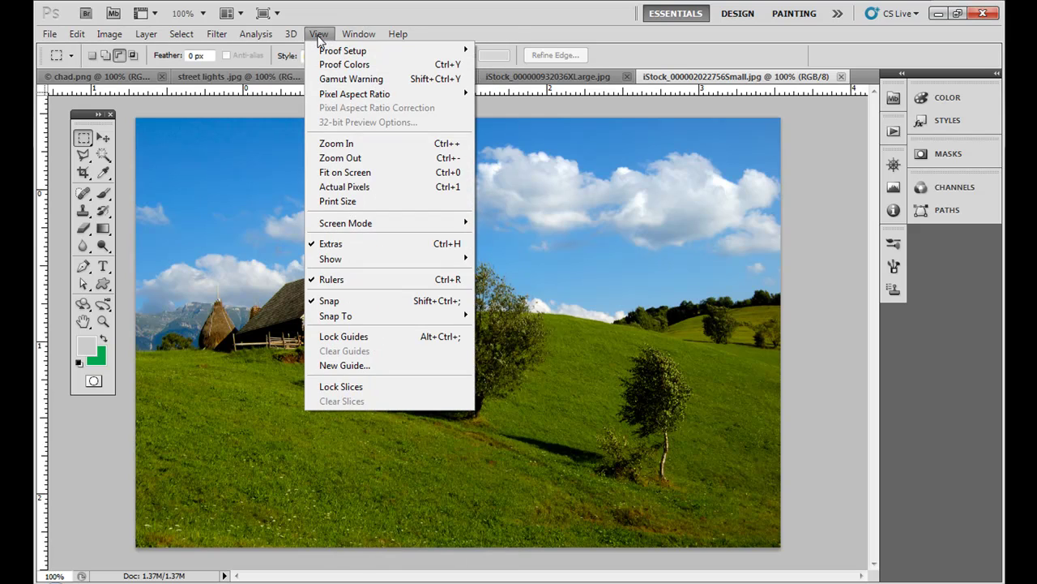
{"action": "left_click", "coordinate": [350, 202]}
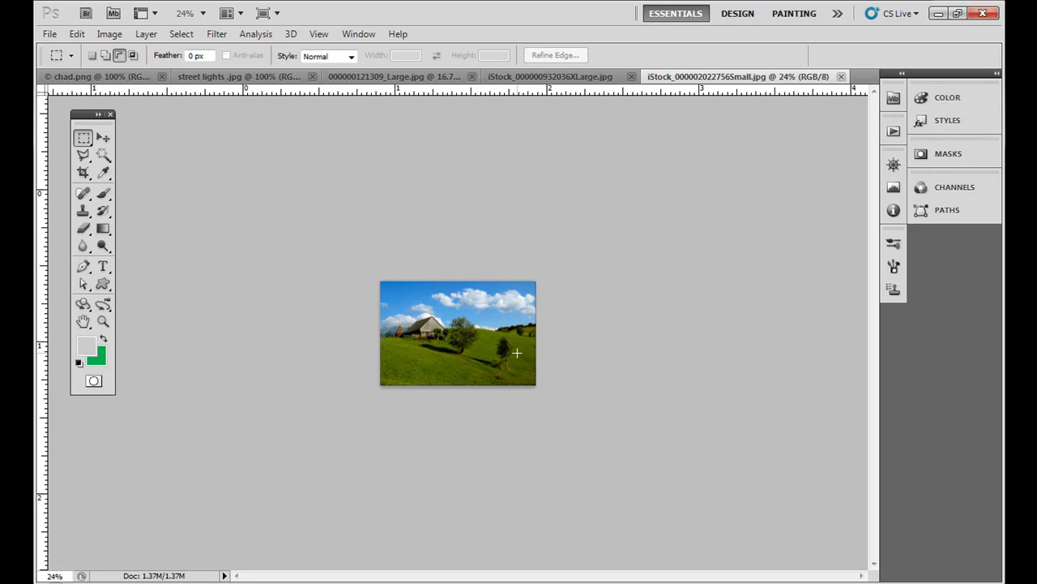
{"action": "key", "text": "ctrl+minus"}
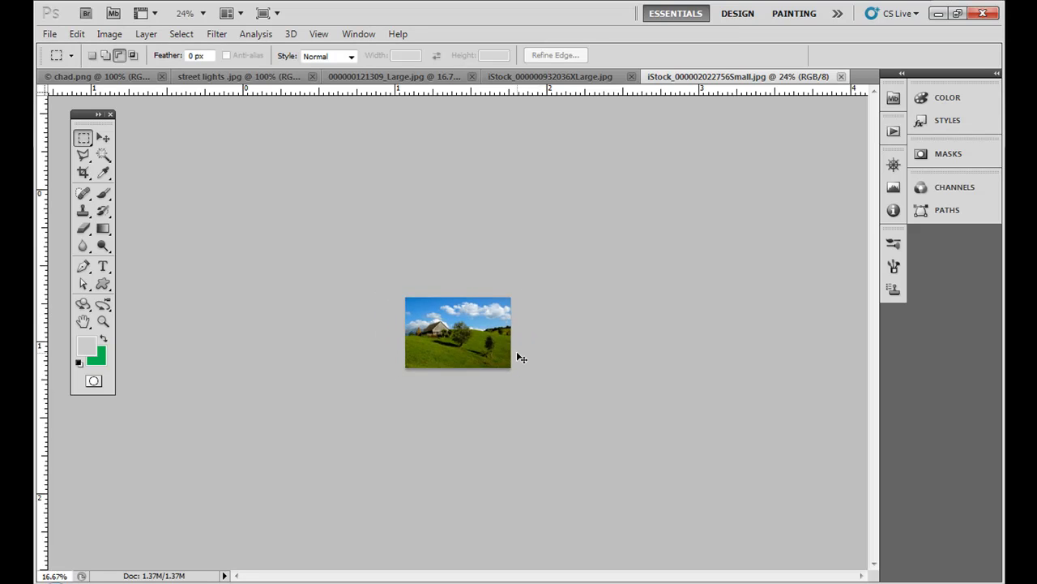
{"action": "key", "text": "ctrl+plus"}
{"action": "key", "text": "ctrl+plus"}
{"action": "key", "text": "ctrl+plus"}
{"action": "key", "text": "ctrl+plus"}
{"action": "key", "text": "ctrl+plus"}
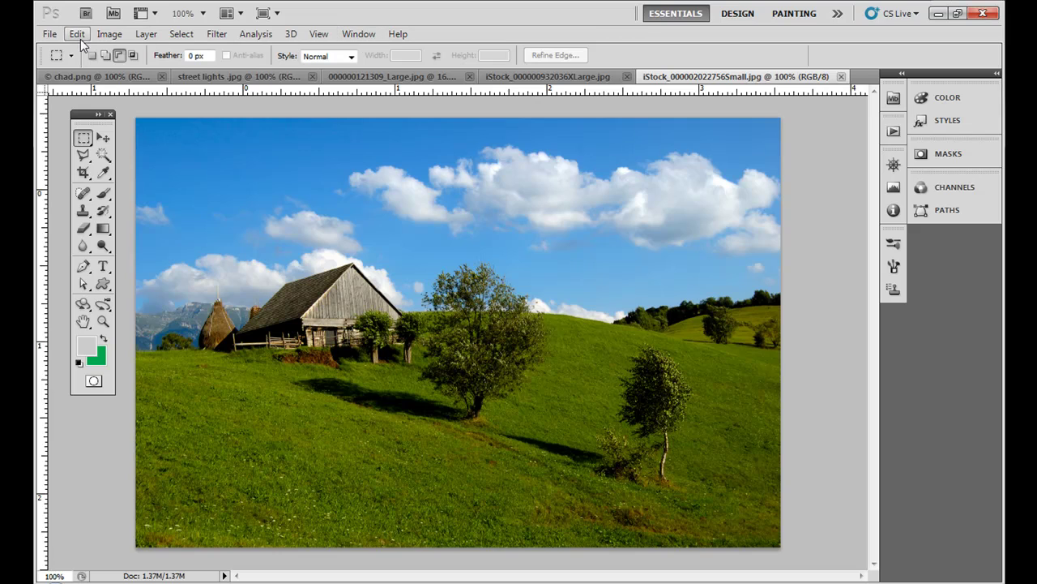
- In Image Size, review the barn photo's 300 ppi resolution and 849 × 565 pixel dimensions
{"action": "left_click", "coordinate": [110, 36]}
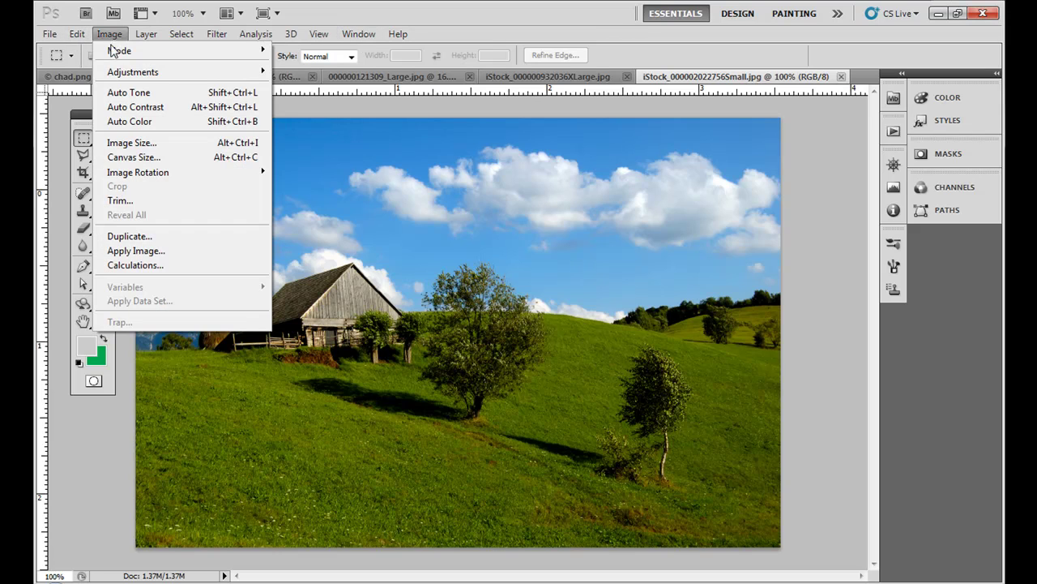
{"action": "left_click", "coordinate": [143, 142]}
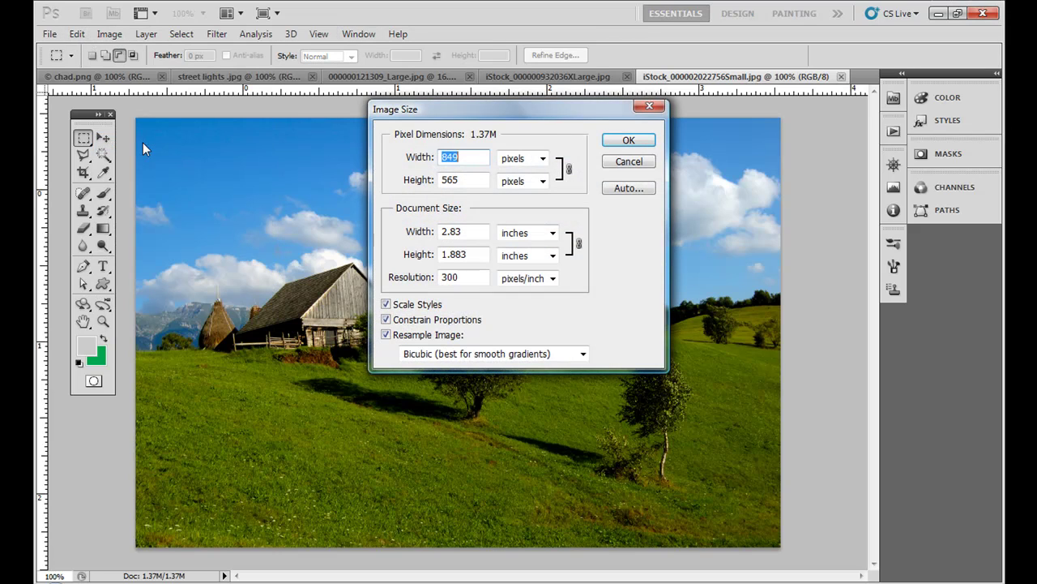
{"action": "double_click", "coordinate": [466, 277]}
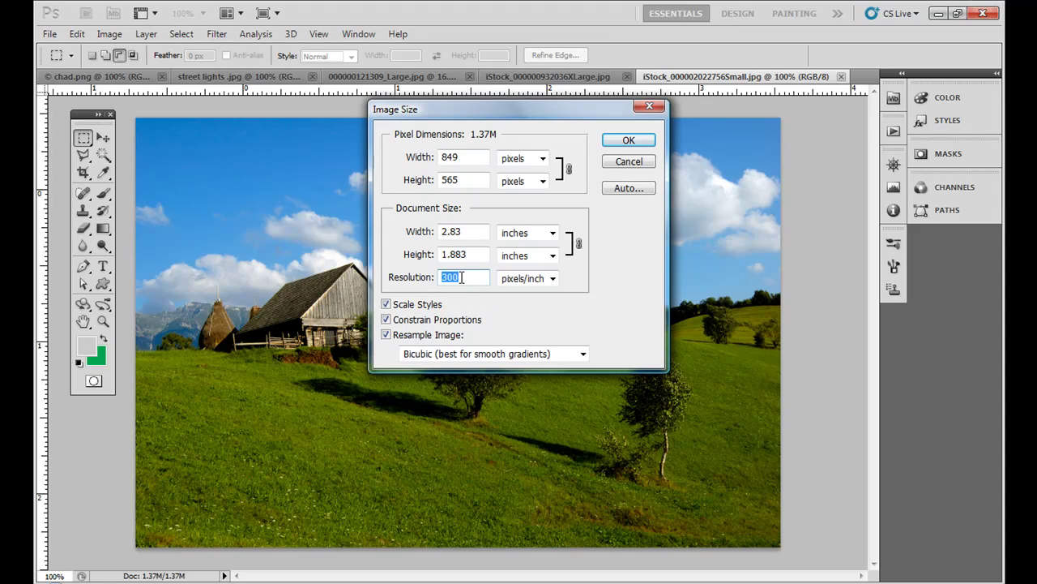
{"action": "left_click", "coordinate": [457, 158]}
{"action": "left_click_drag", "start_coordinate": [457, 158], "coordinate": [434, 157]}
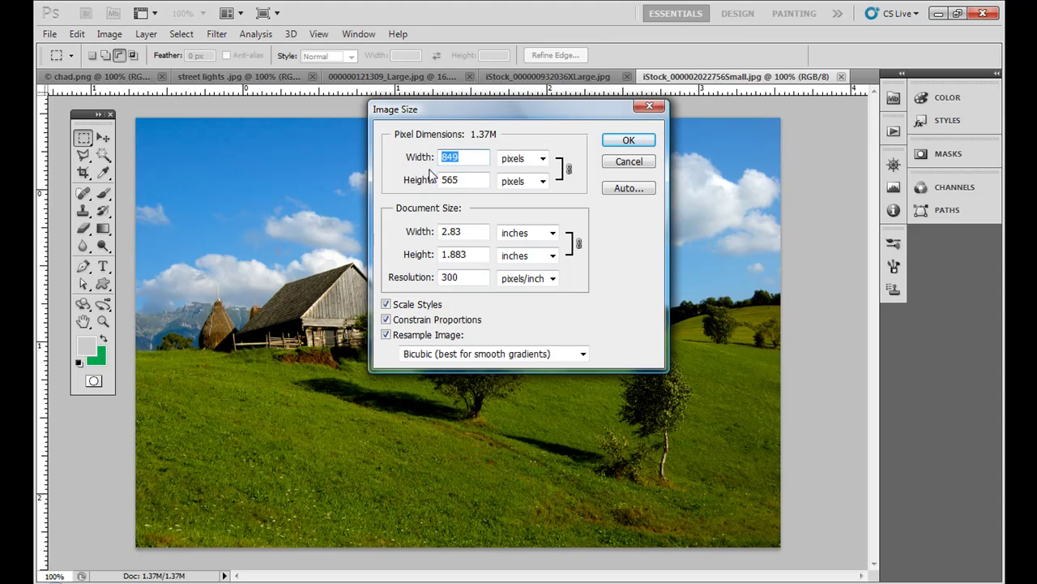
{"action": "left_click", "coordinate": [452, 179]}
{"action": "double_click", "coordinate": [451, 179]}
{"action": "left_click", "coordinate": [541, 159]}
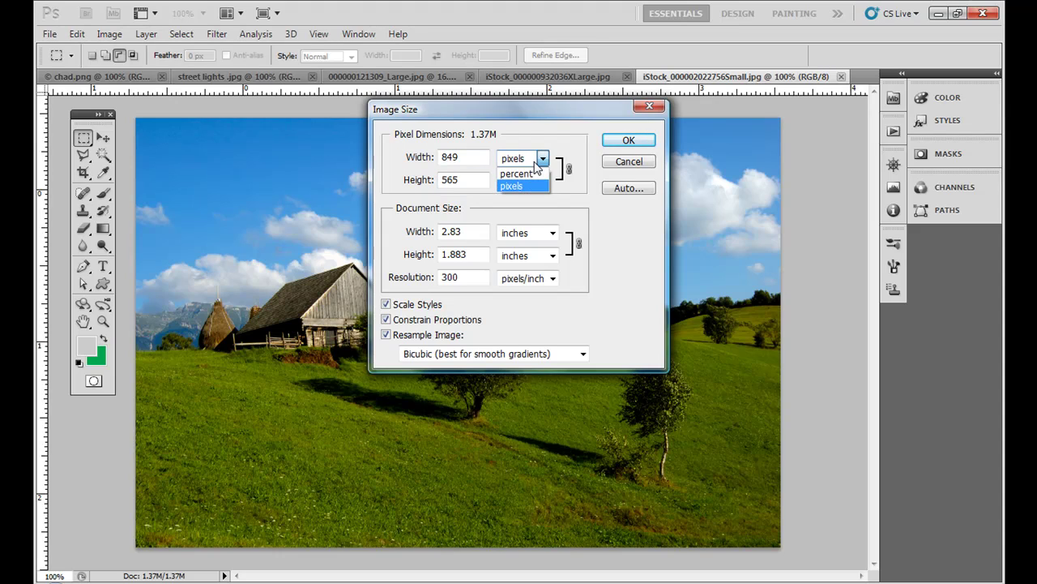
{"action": "left_click", "coordinate": [535, 165]}
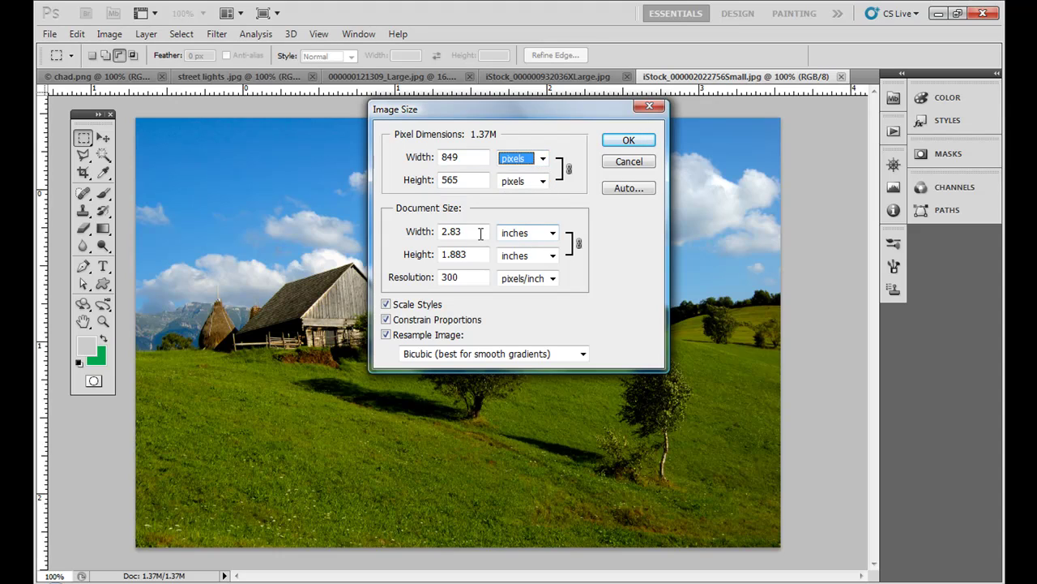
{"action": "left_click_drag", "start_coordinate": [479, 234], "coordinate": [434, 255]}
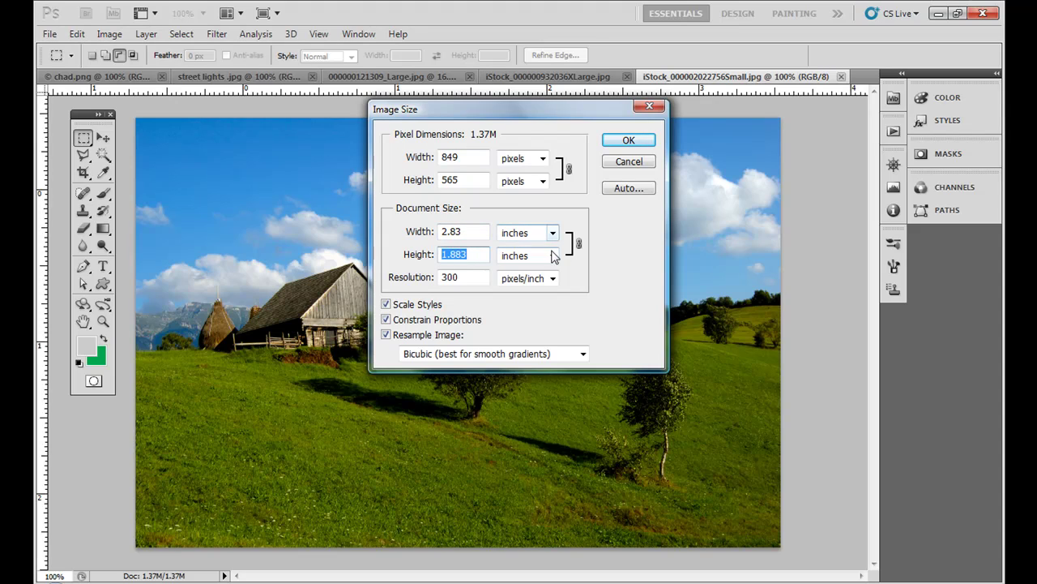
- Change the pixel width from 849 to 2000 and apply, resampling to 2000 × 1331
{"action": "left_click_drag", "start_coordinate": [464, 158], "coordinate": [420, 156]}
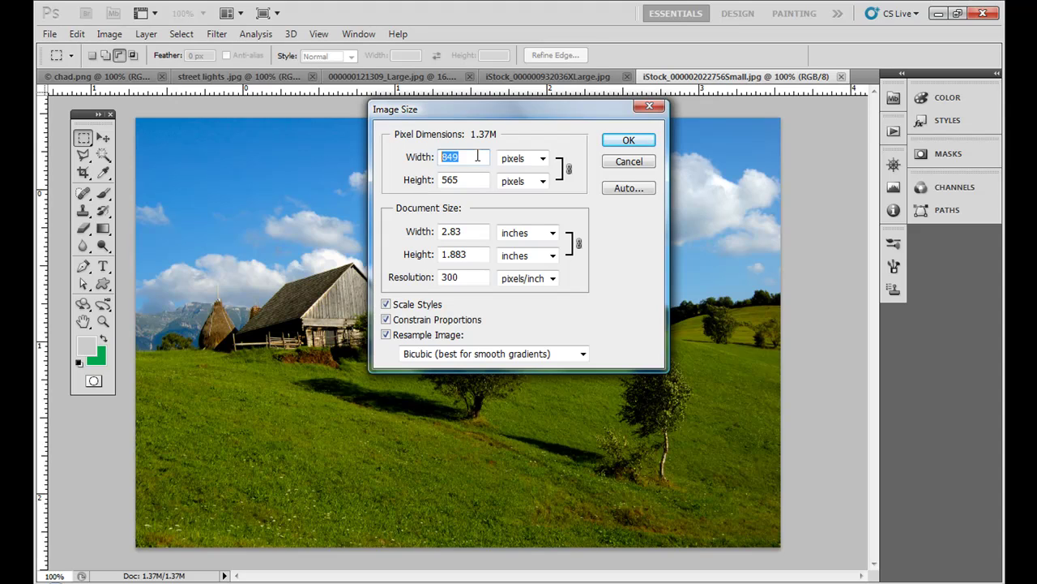
{"action": "type", "text": "2000"}
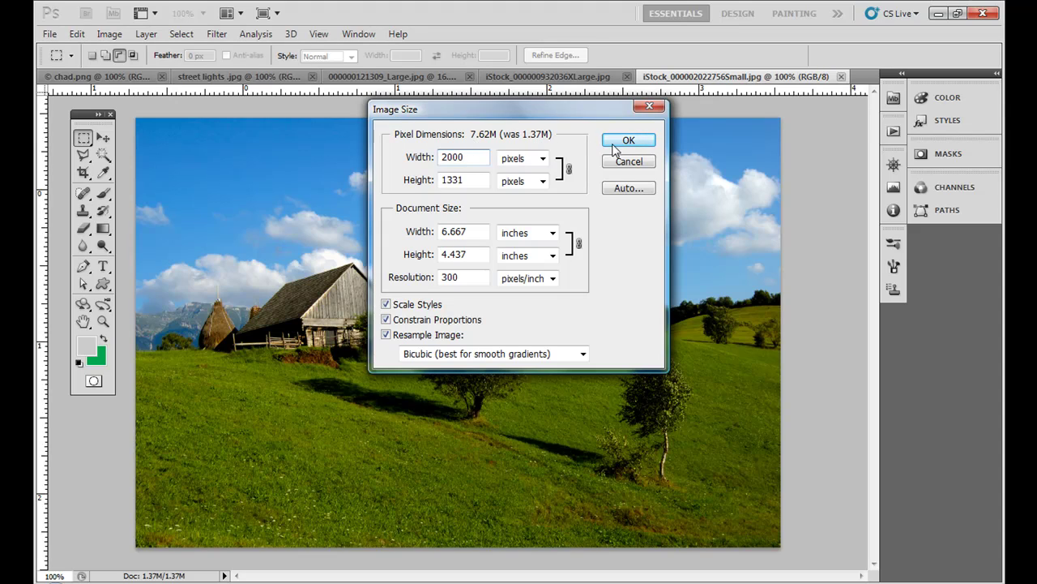
{"action": "left_click", "coordinate": [622, 142]}
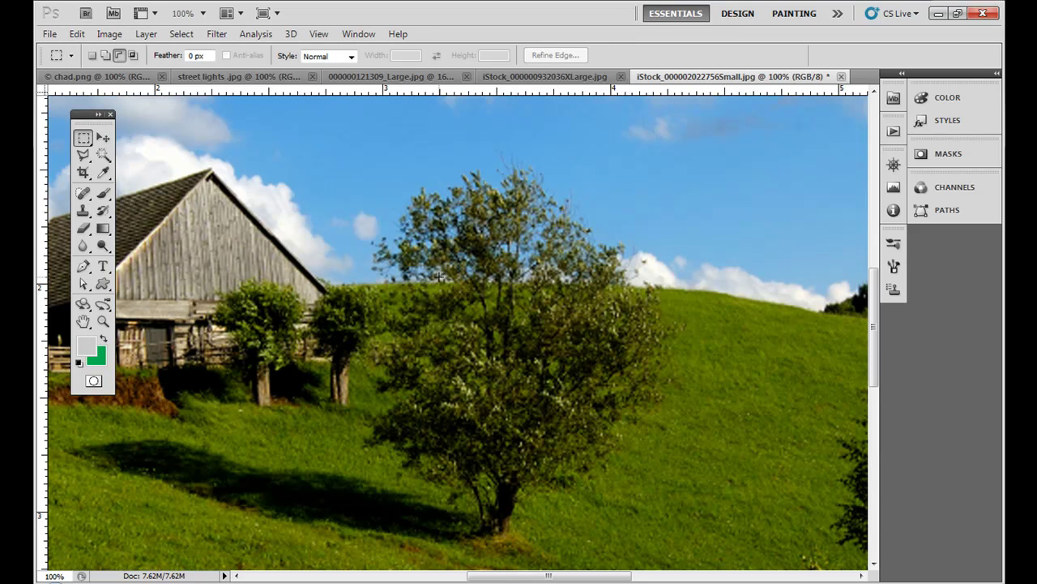
- Zoom in to 3200% on the barn roof and tree to expose individual blocky pixels
{"action": "key", "text": "ctrl+plus"}
{"action": "key", "text": "ctrl+plus"}
{"action": "key", "text": "ctrl+plus"}
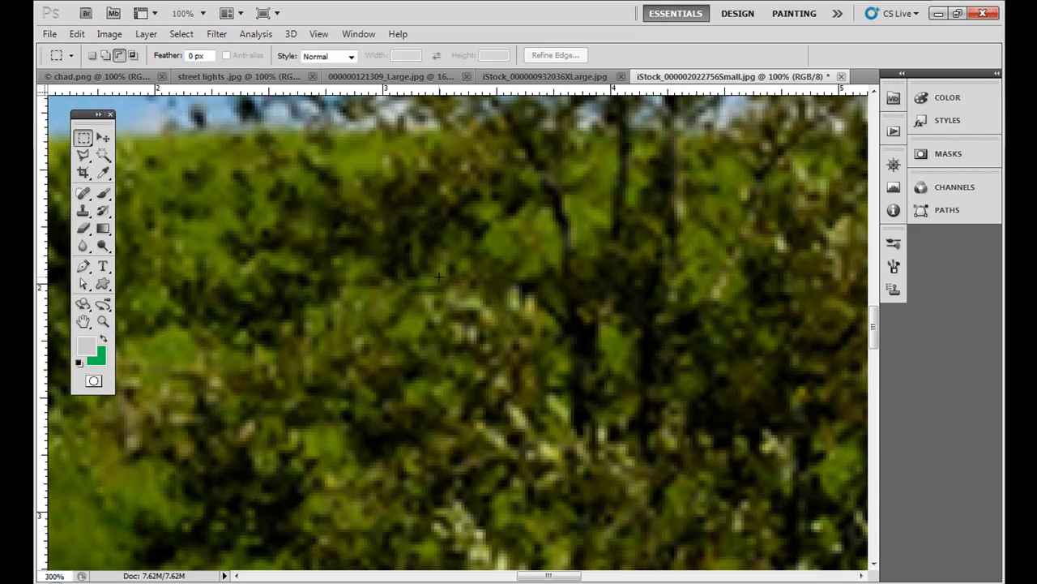
{"action": "left_click_drag", "start_coordinate": [356, 218], "coordinate": [512, 392]}
{"action": "left_click_drag", "start_coordinate": [325, 219], "coordinate": [475, 348]}
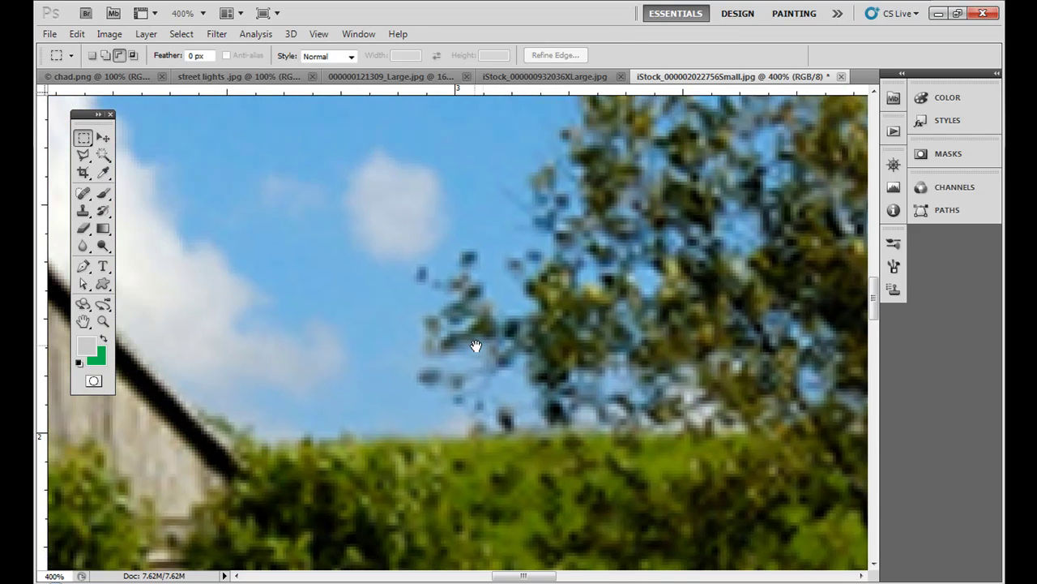
{"action": "key", "text": "ctrl+plus"}
{"action": "key", "text": "ctrl+plus"}
{"action": "key", "text": "ctrl+plus"}
{"action": "key", "text": "ctrl+plus"}
{"action": "key", "text": "ctrl+plus"}
{"action": "key", "text": "ctrl+plus"}
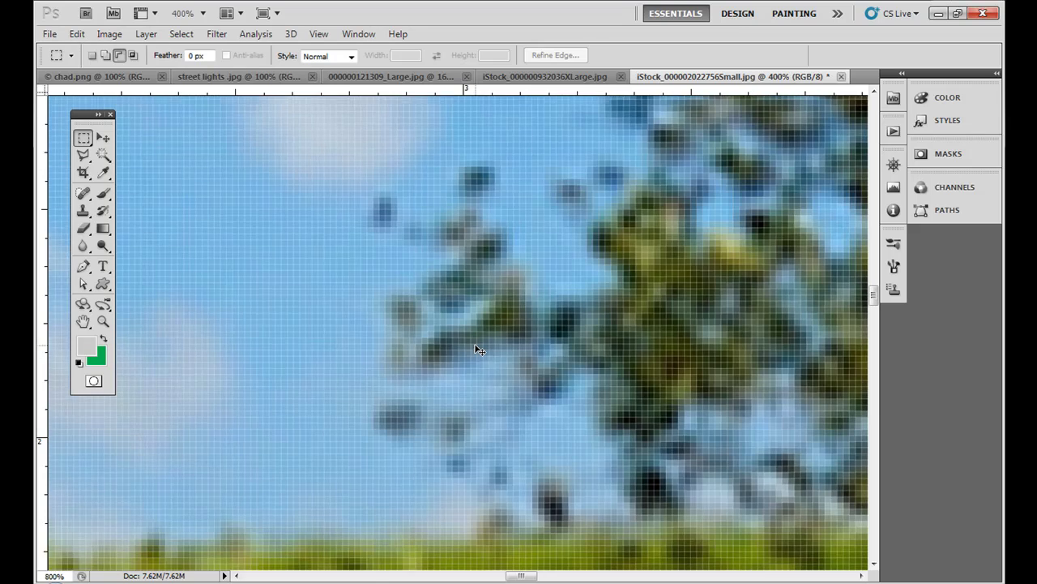
{"action": "key", "text": "ctrl+plus"}
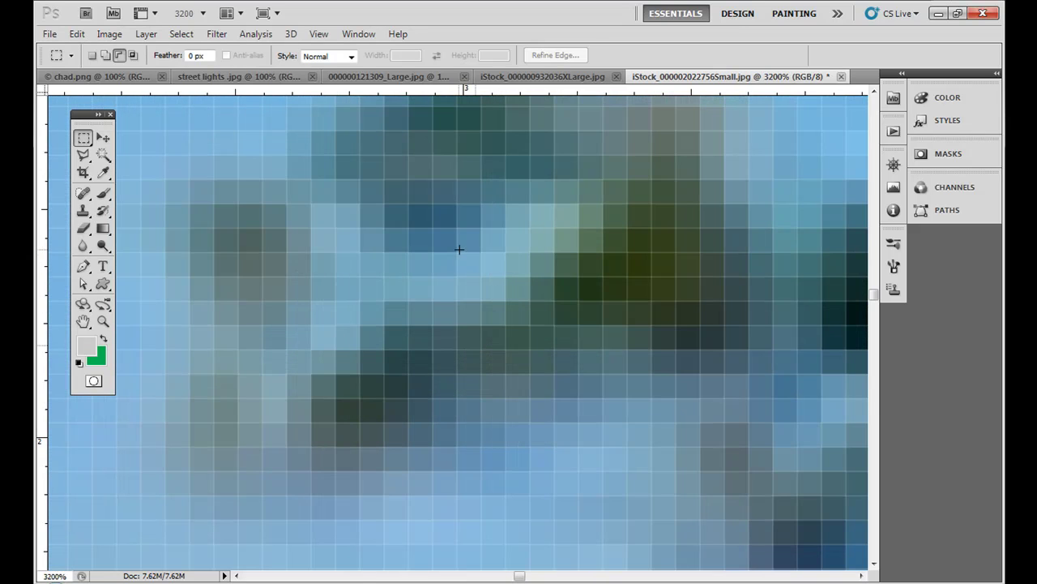
- Zoom back out step by step until the whole barn photo is visible
{"action": "key", "text": "ctrl+minus"}
{"action": "key", "text": "ctrl+minus"}
{"action": "key", "text": "ctrl+minus"}
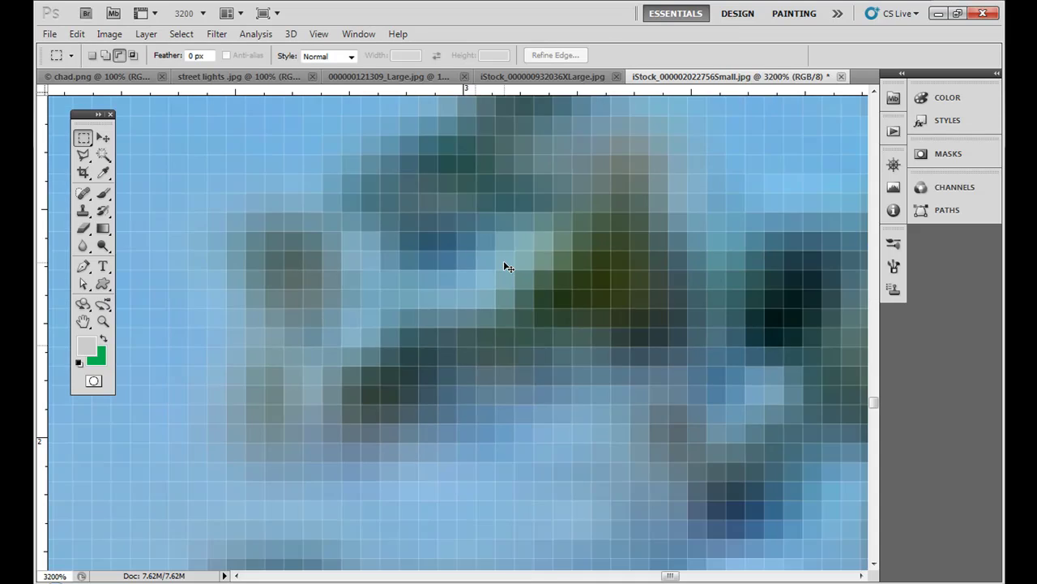
{"action": "key", "text": "ctrl+minus"}
{"action": "key", "text": "ctrl+minus"}
{"action": "key", "text": "ctrl+minus"}
{"action": "key", "text": "ctrl+minus"}
{"action": "key", "text": "ctrl+minus"}
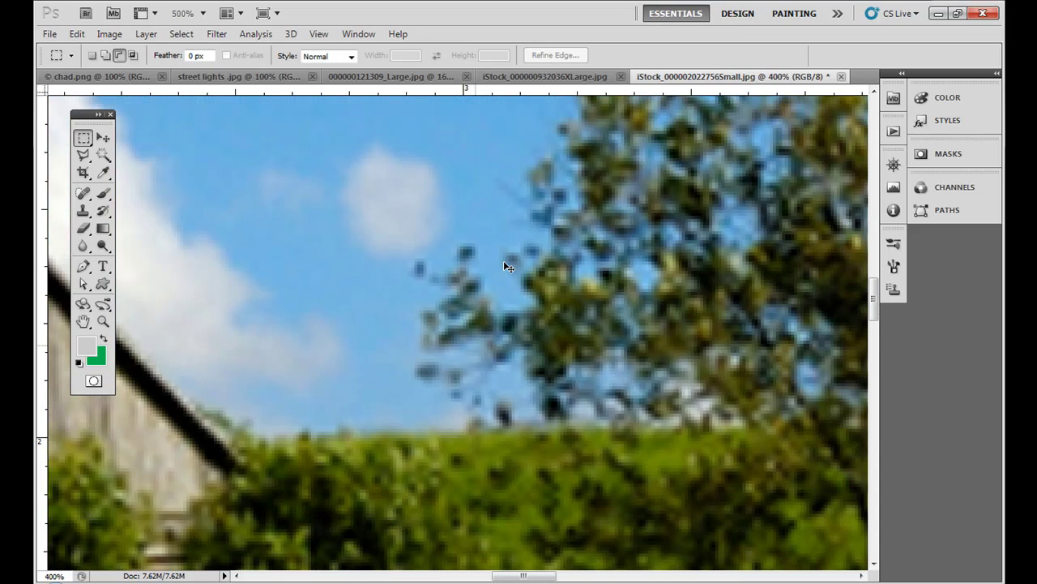
{"action": "key", "text": "ctrl+minus"}
{"action": "key", "text": "ctrl+minus"}
{"action": "key", "text": "ctrl+minus"}
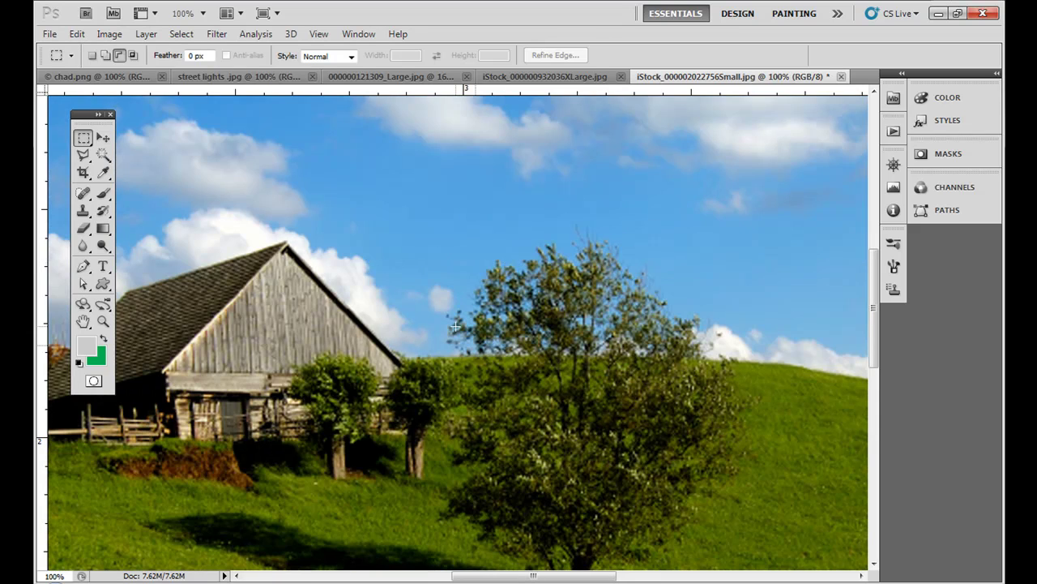
{"action": "key", "text": "ctrl+minus"}
{"action": "key", "text": "ctrl+minus"}
{"action": "key", "text": "ctrl+minus"}
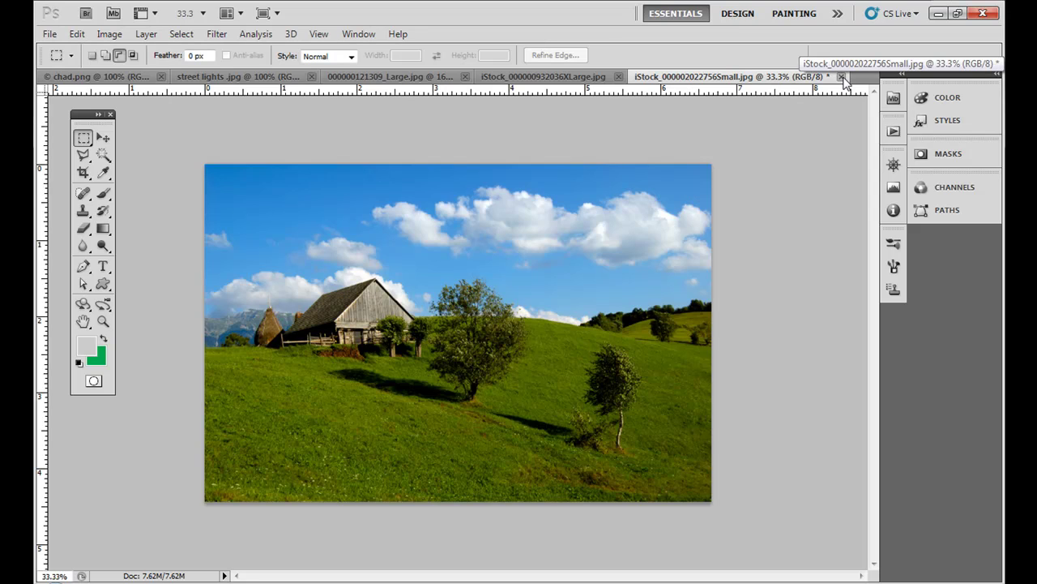
- Review the barn photo's Image Size values (2000 × 1331 pixels, 300 ppi) and cancel unchanged
{"action": "left_click", "coordinate": [109, 34]}
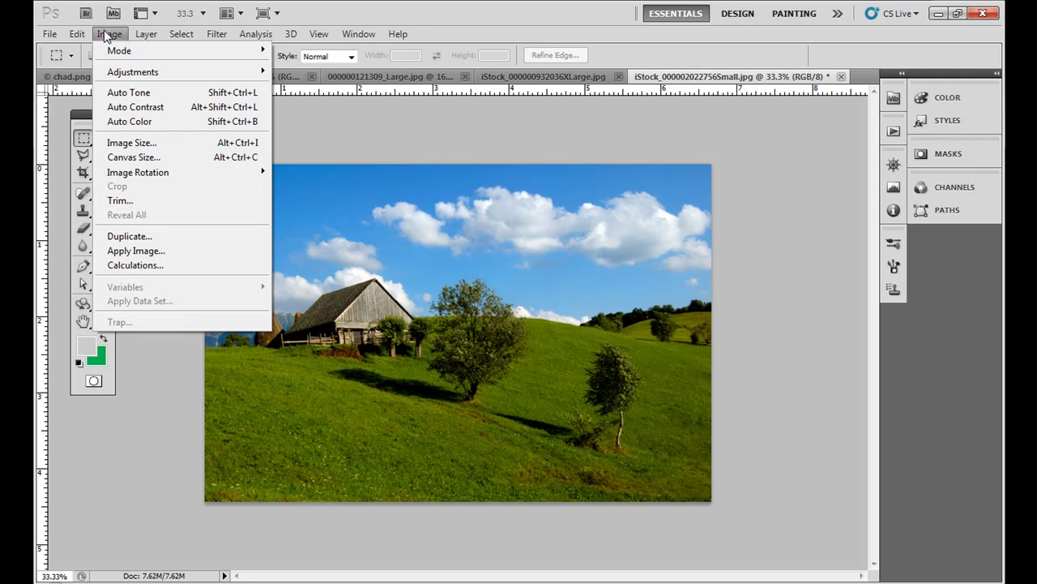
{"action": "left_click", "coordinate": [149, 143]}
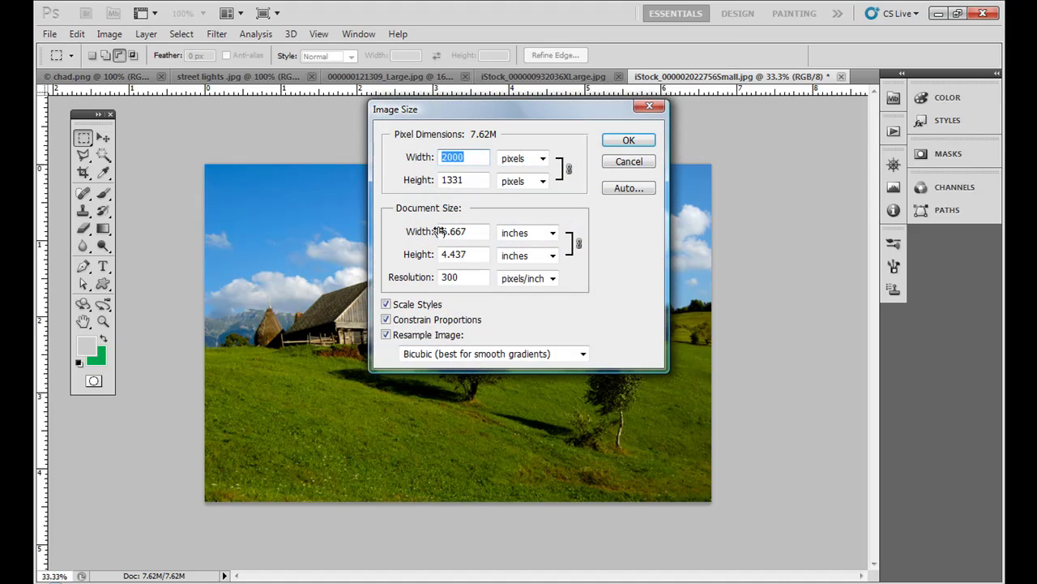
{"action": "double_click", "coordinate": [464, 277]}
{"action": "left_click", "coordinate": [414, 157]}
{"action": "left_click", "coordinate": [416, 181]}
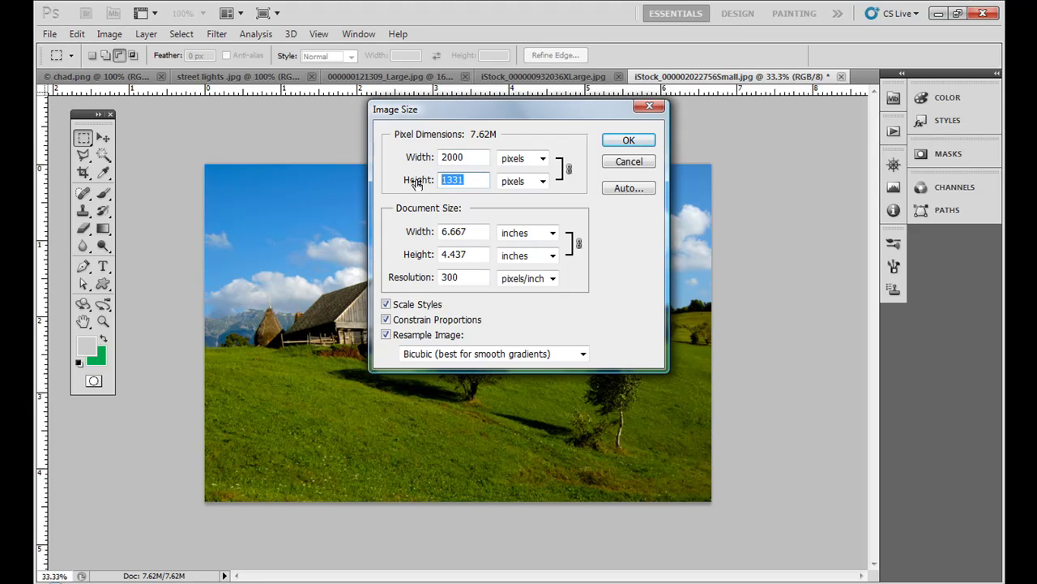
{"action": "left_click", "coordinate": [629, 162]}
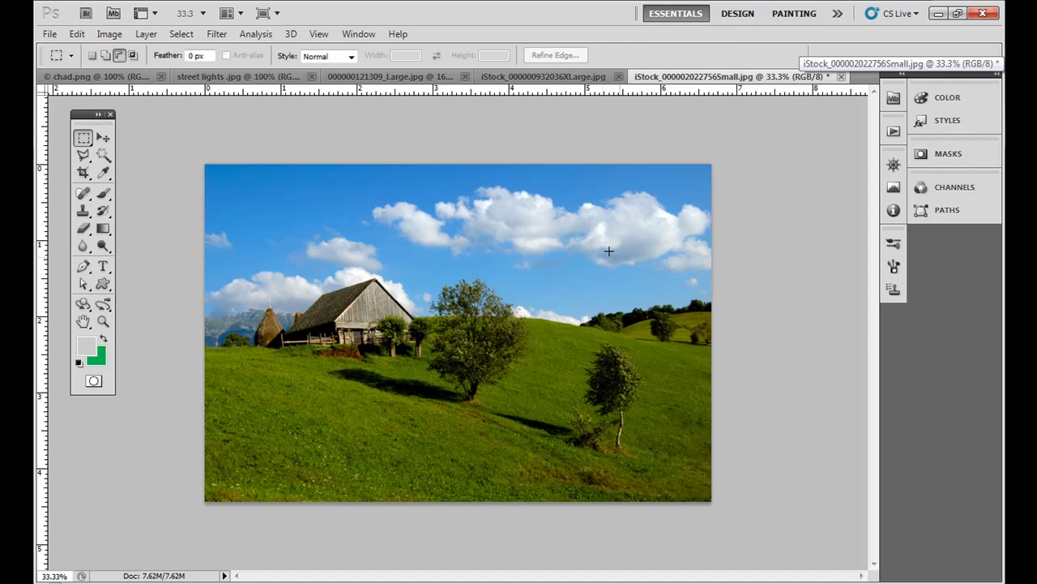
- Close the barn landscape without saving and zoom in closely on the portrait's face
{"action": "left_click", "coordinate": [841, 76]}
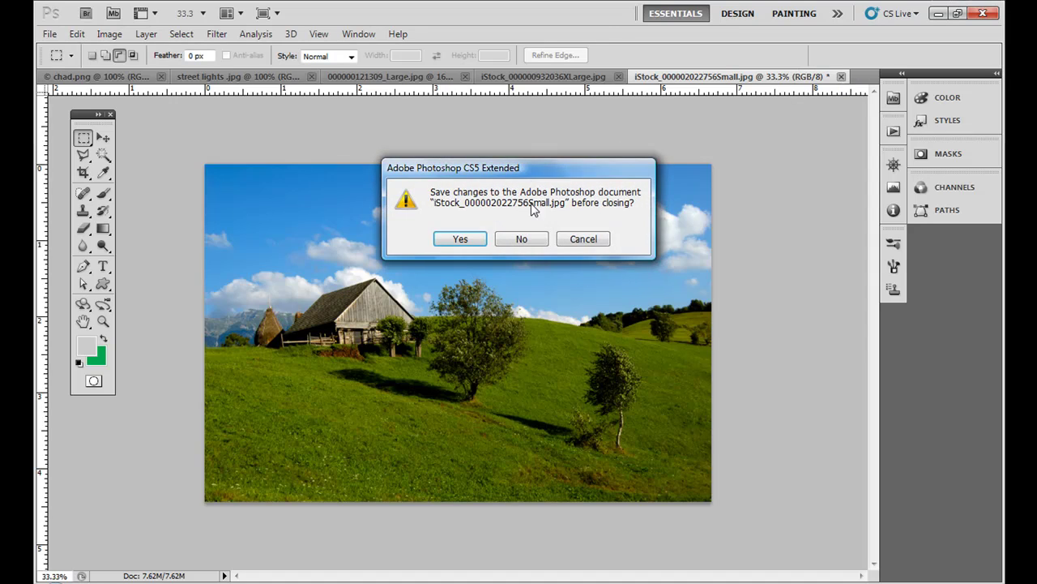
{"action": "left_click", "coordinate": [523, 241]}
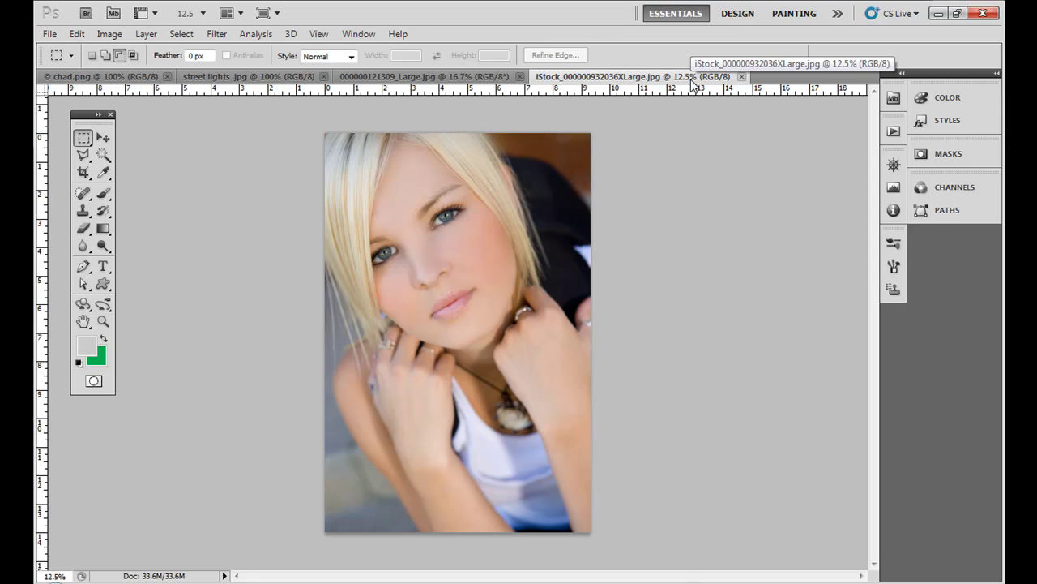
{"action": "key", "text": "ctrl+plus"}
{"action": "key", "text": "ctrl+plus"}
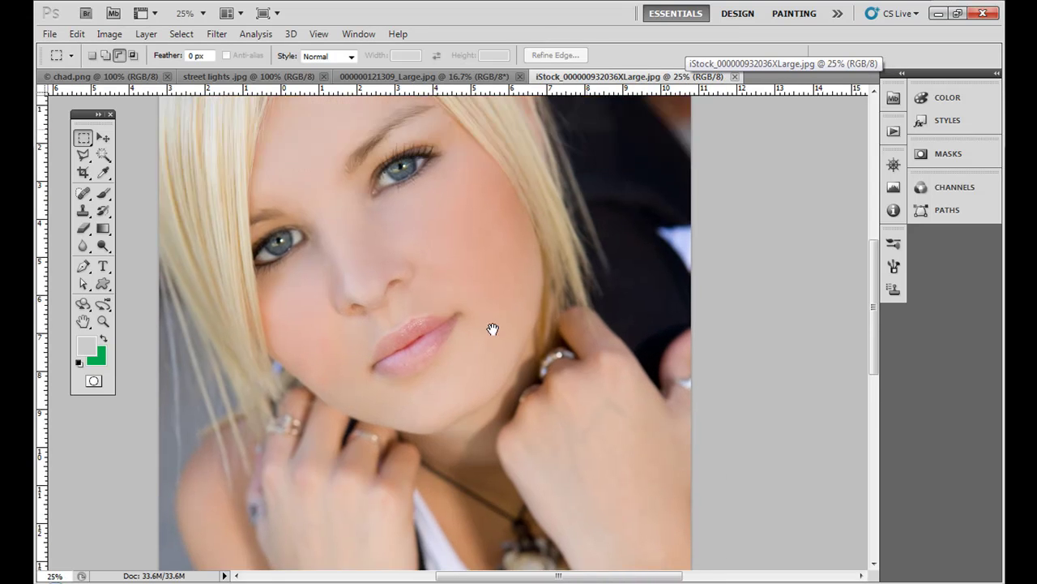
{"action": "key", "text": "ctrl+plus"}
{"action": "key", "text": "ctrl+plus"}
{"action": "key", "text": "ctrl+plus"}
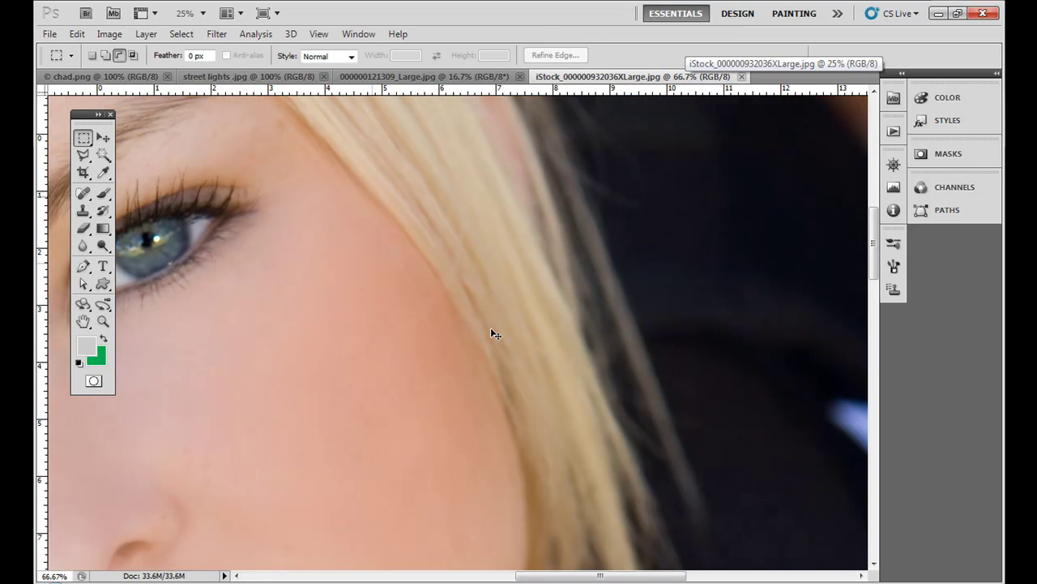
{"action": "key", "text": "ctrl+plus"}
- Pan to centre the portrait's eye, then zoom back out to the whole face
{"action": "left_click_drag", "start_coordinate": [381, 299], "coordinate": [604, 346]}
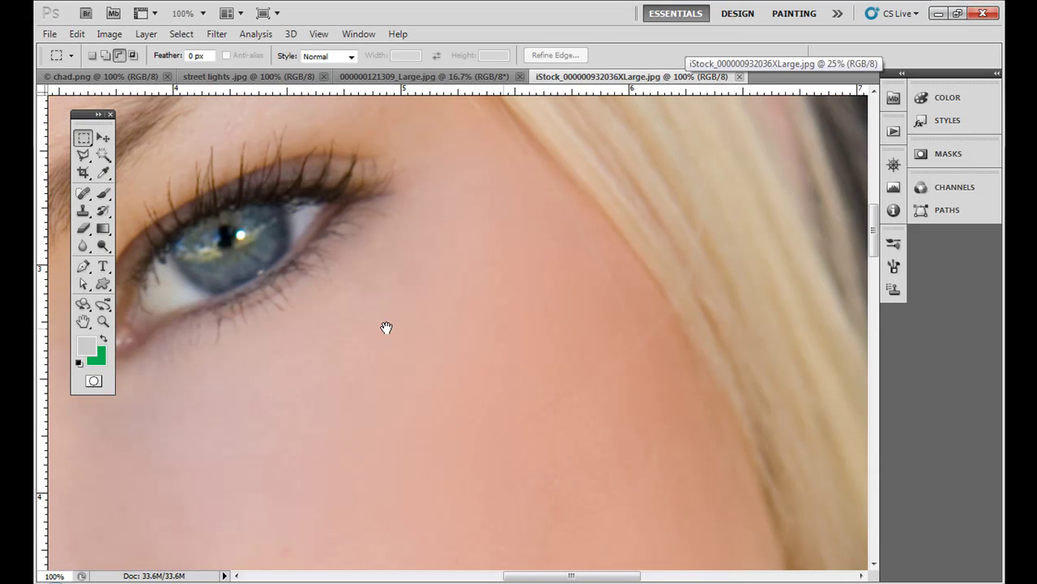
{"action": "left_click_drag", "start_coordinate": [386, 327], "coordinate": [597, 308]}
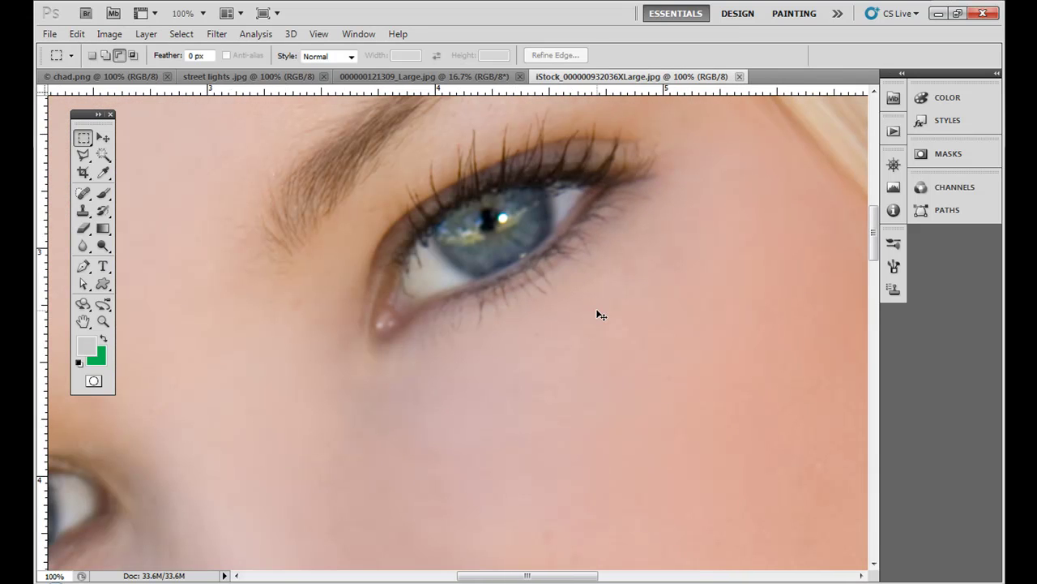
{"action": "key", "text": "ctrl+minus"}
{"action": "key", "text": "ctrl+minus"}
{"action": "key", "text": "ctrl+minus"}
{"action": "key", "text": "ctrl+minus"}
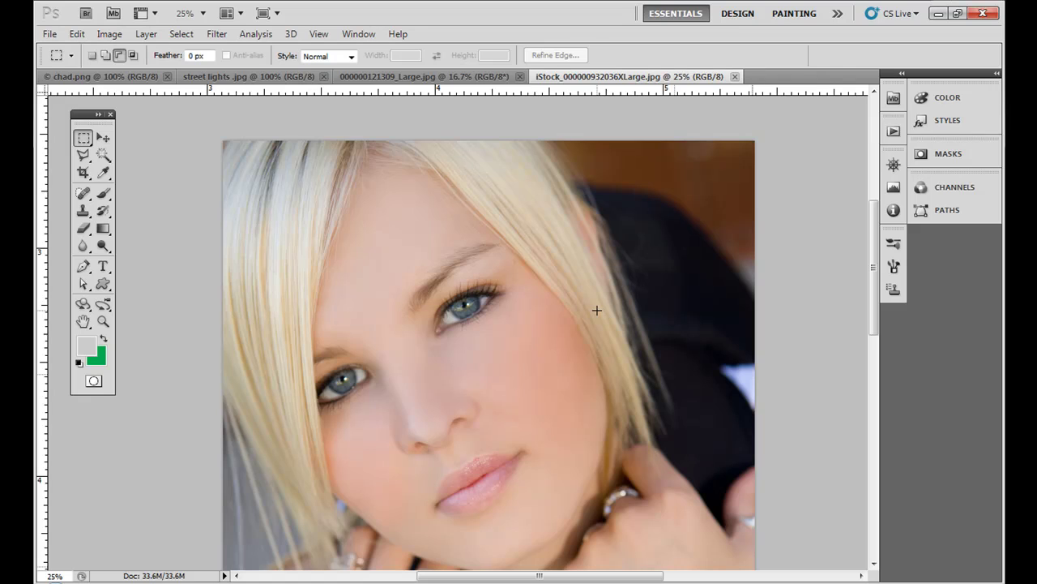
{"action": "scroll", "coordinate": [460, 250], "scroll_direction": "down", "scroll_amount": 2}
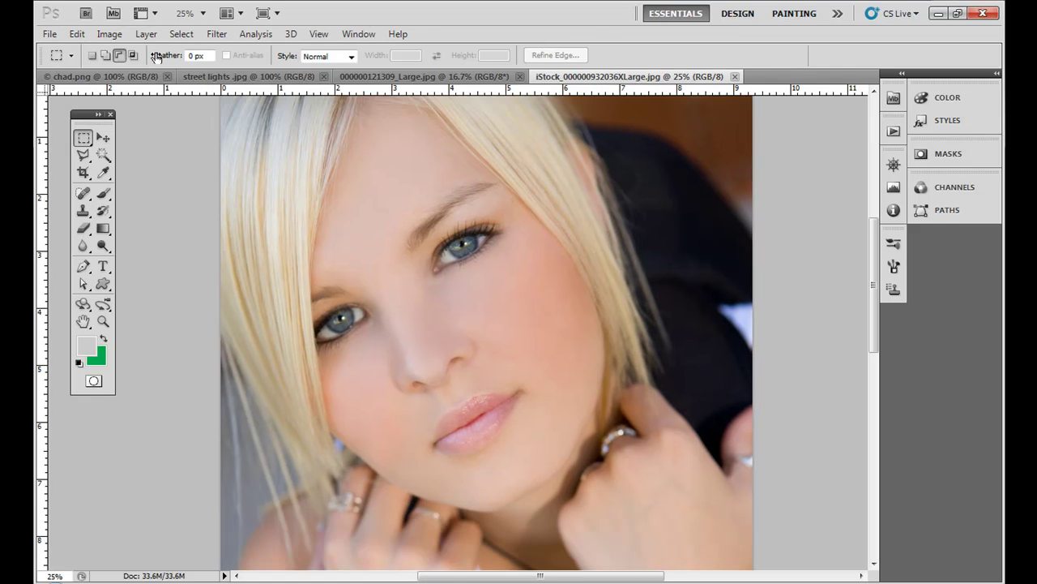
{"action": "left_click", "coordinate": [109, 35]}
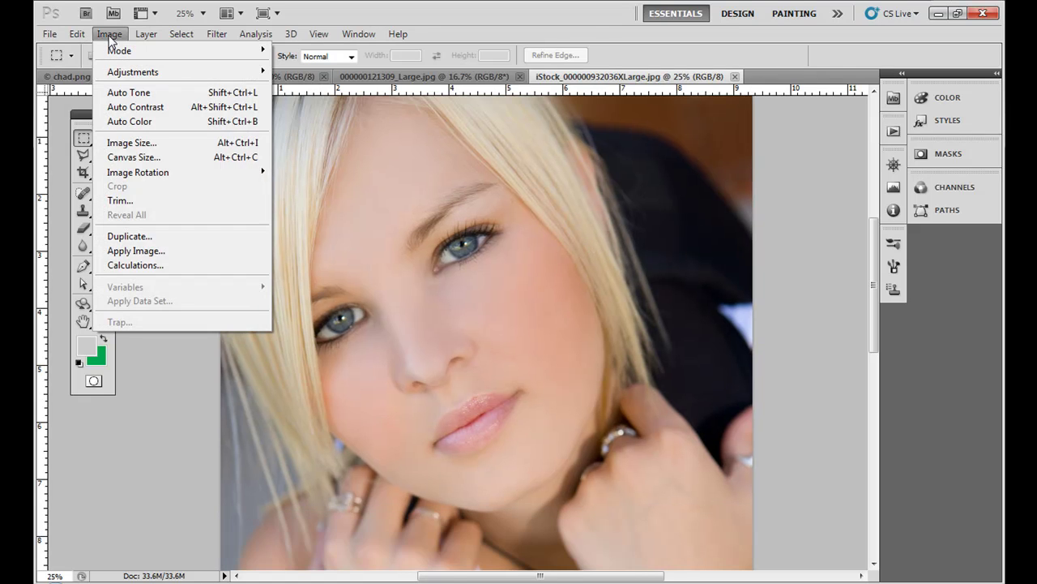
{"action": "left_click", "coordinate": [171, 143]}
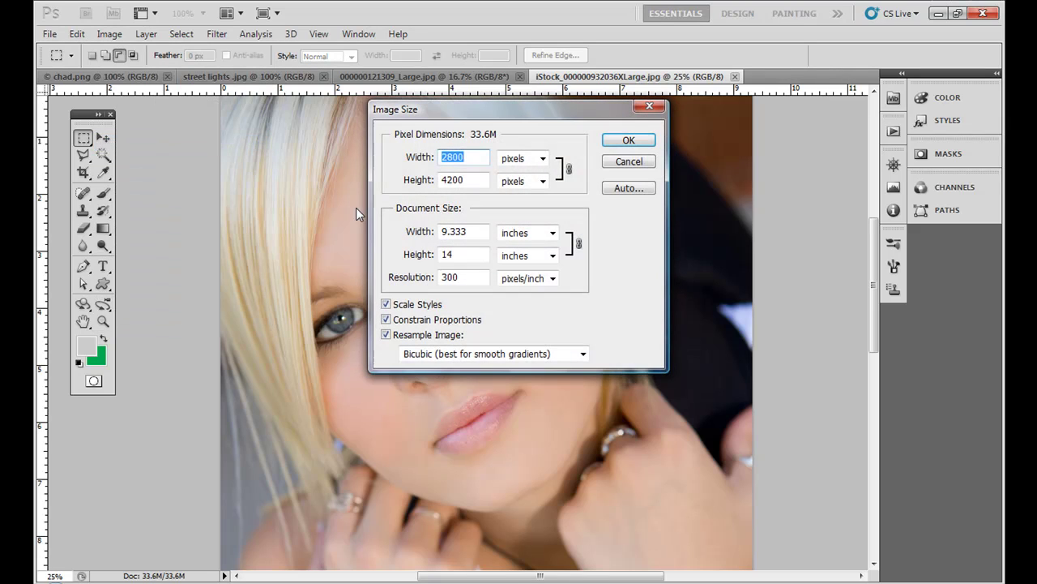
{"action": "double_click", "coordinate": [466, 279]}
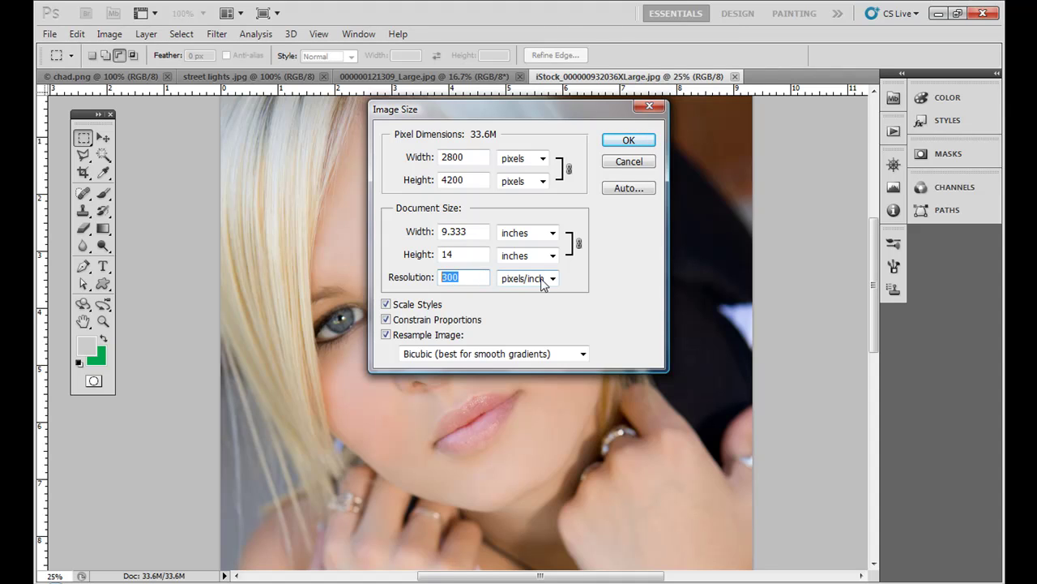
{"action": "double_click", "coordinate": [442, 156]}
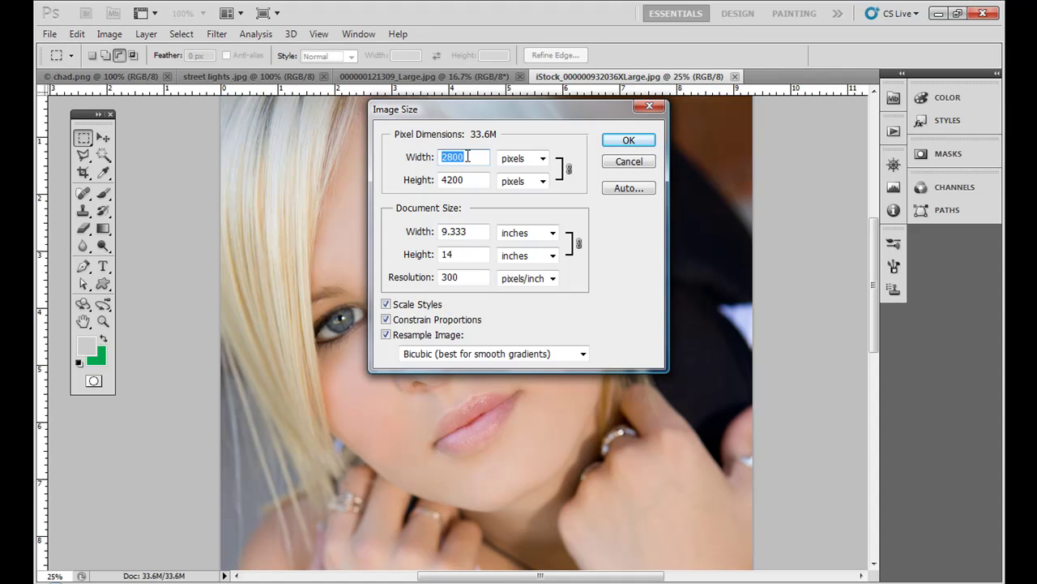
{"action": "double_click", "coordinate": [468, 180]}
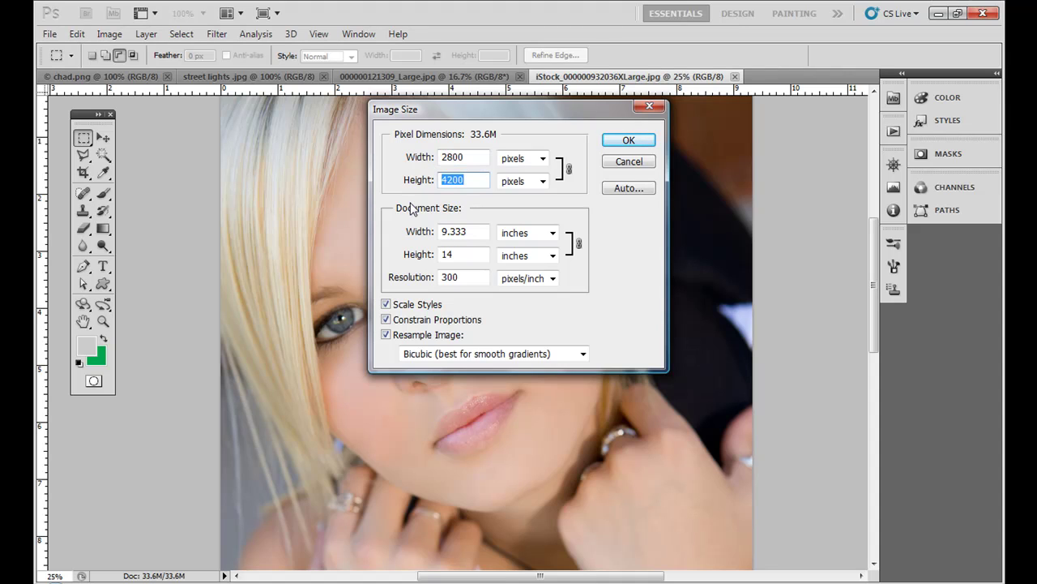
{"action": "left_click", "coordinate": [473, 232]}
{"action": "left_click_drag", "start_coordinate": [473, 232], "coordinate": [439, 232]}
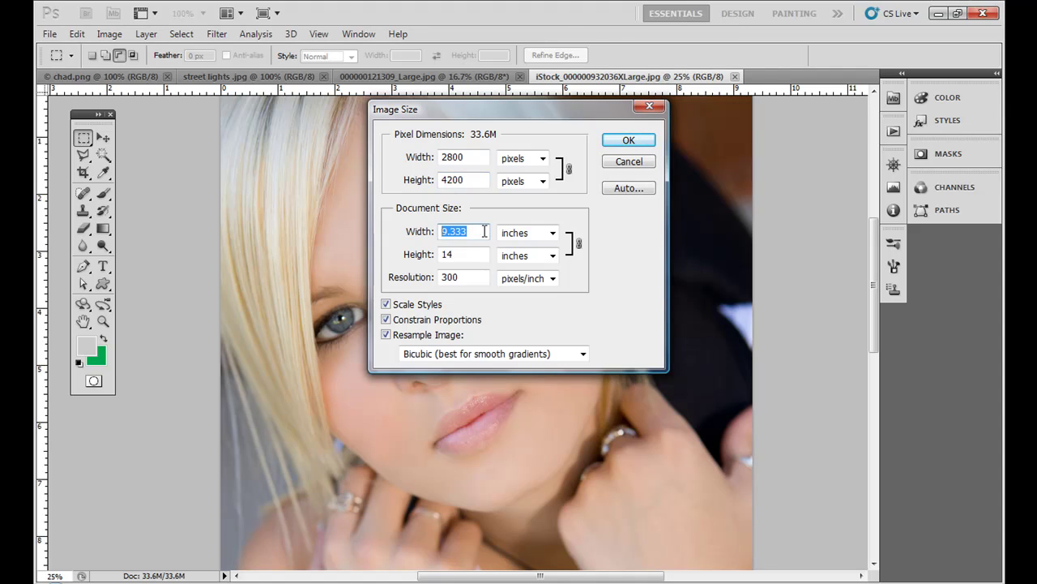
{"action": "double_click", "coordinate": [458, 256]}
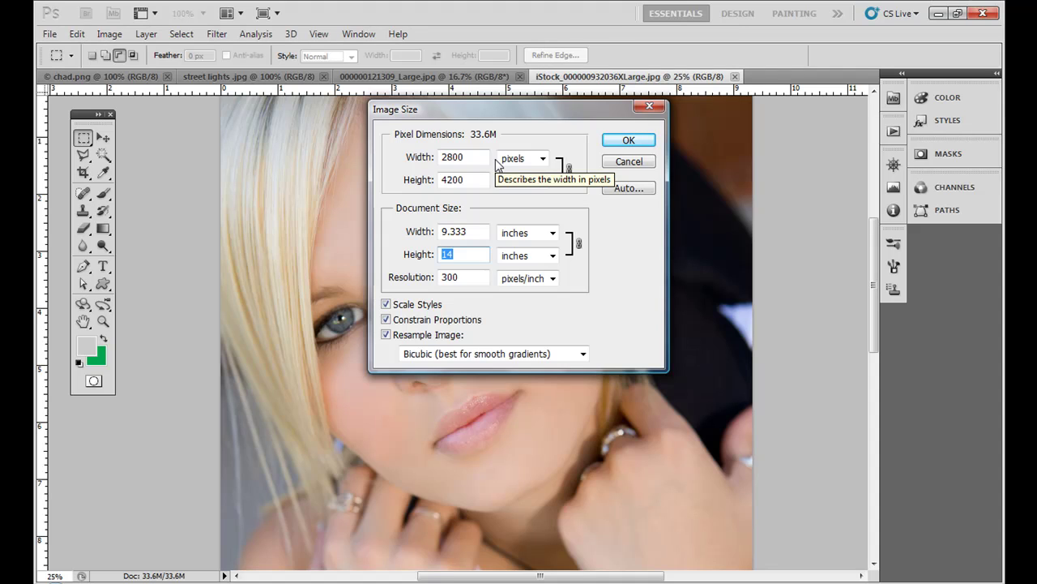
{"action": "left_click", "coordinate": [628, 162]}
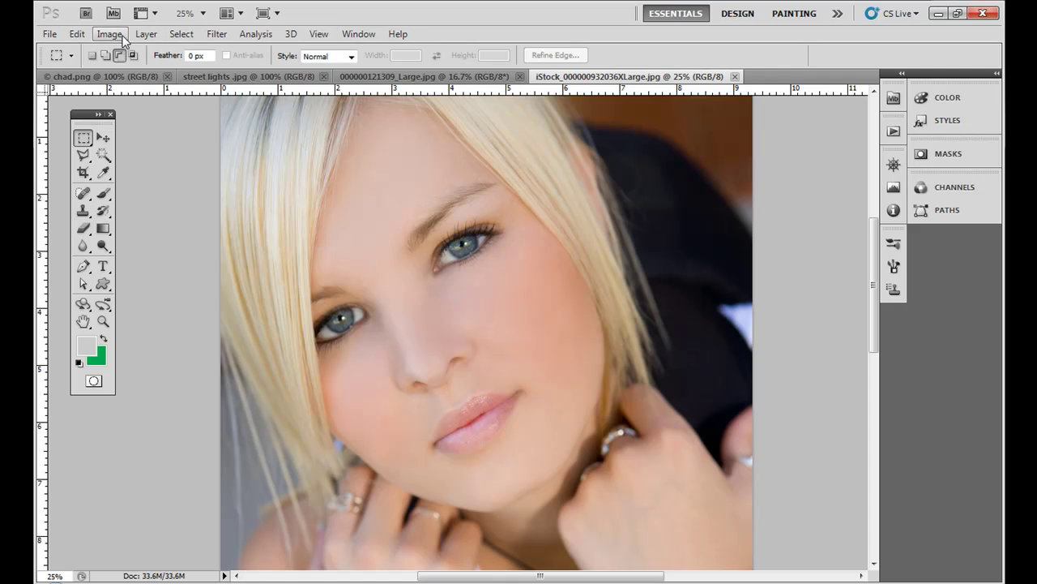
- Show the portrait at Print Size, then Actual Pixels, and marquee-select cheek skin below the eye
{"action": "left_click", "coordinate": [319, 34]}
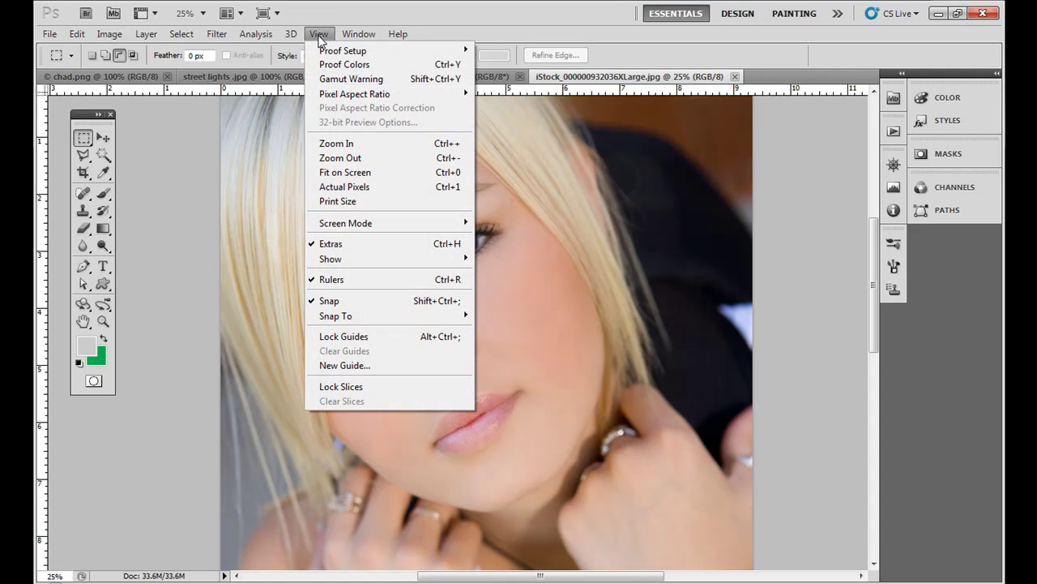
{"action": "left_click", "coordinate": [364, 201]}
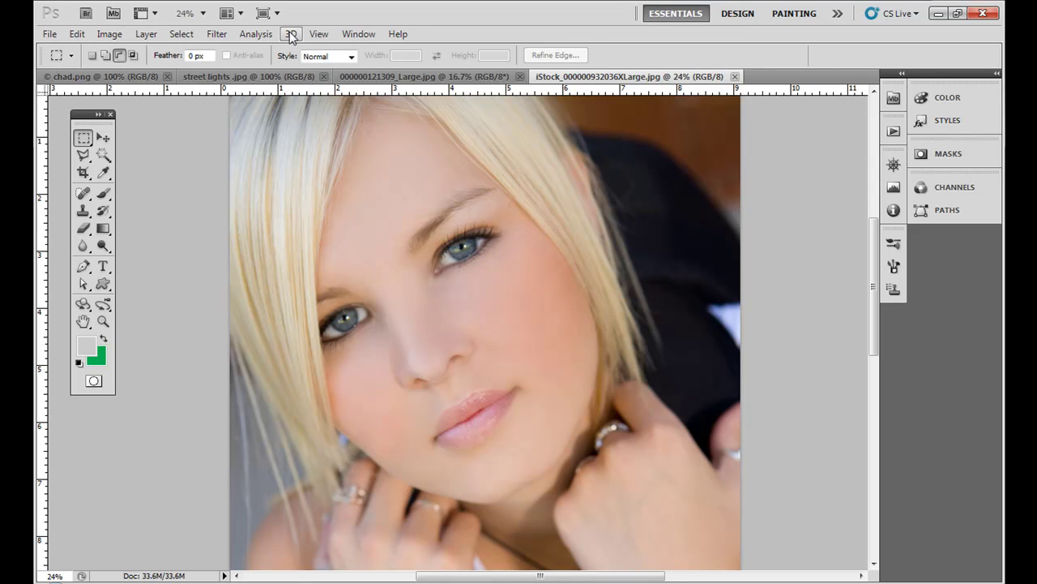
{"action": "left_click", "coordinate": [318, 35]}
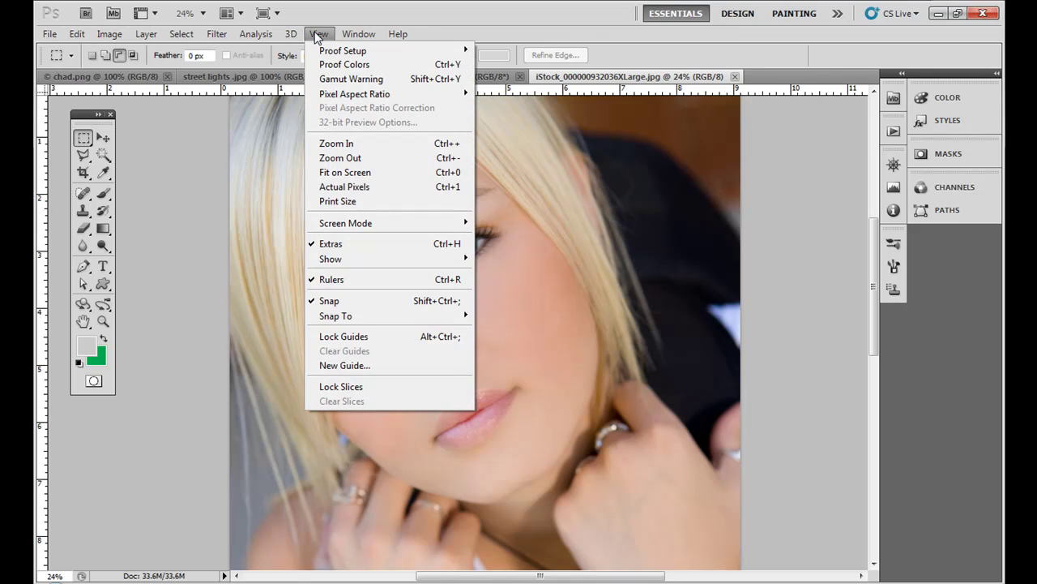
{"action": "left_click", "coordinate": [354, 187]}
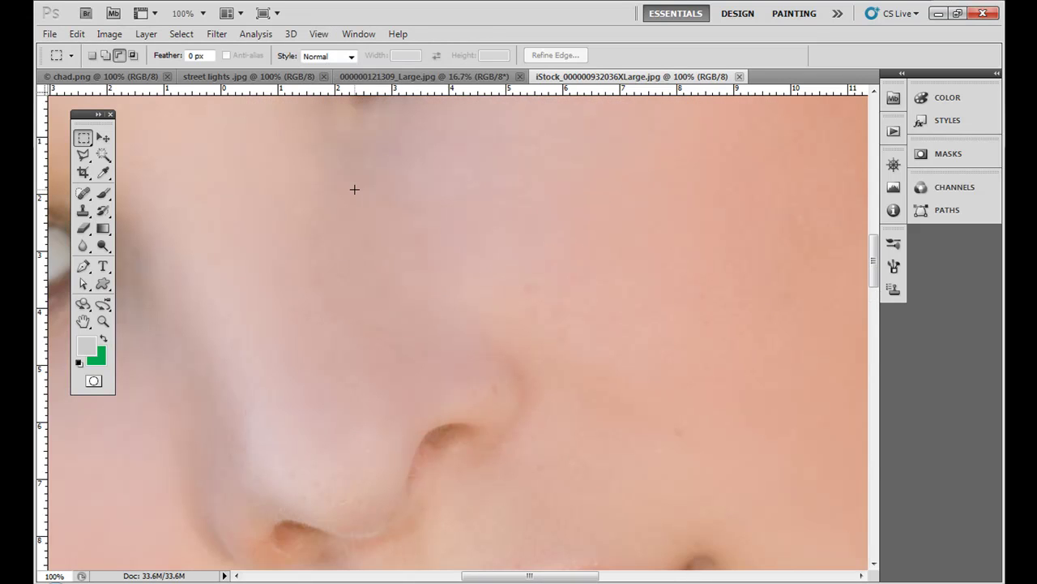
{"action": "left_click_drag", "start_coordinate": [483, 237], "coordinate": [111, 36]}
- Check the portrait's Image Size settings and cancel without changes
{"action": "left_click", "coordinate": [111, 36]}
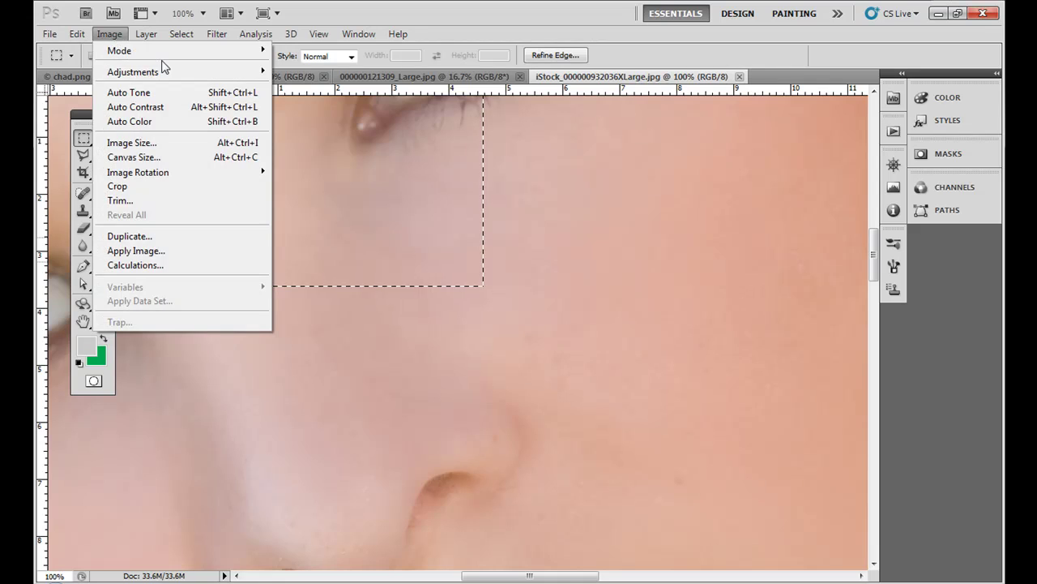
{"action": "key", "text": "Escape"}
{"action": "left_click", "coordinate": [109, 34]}
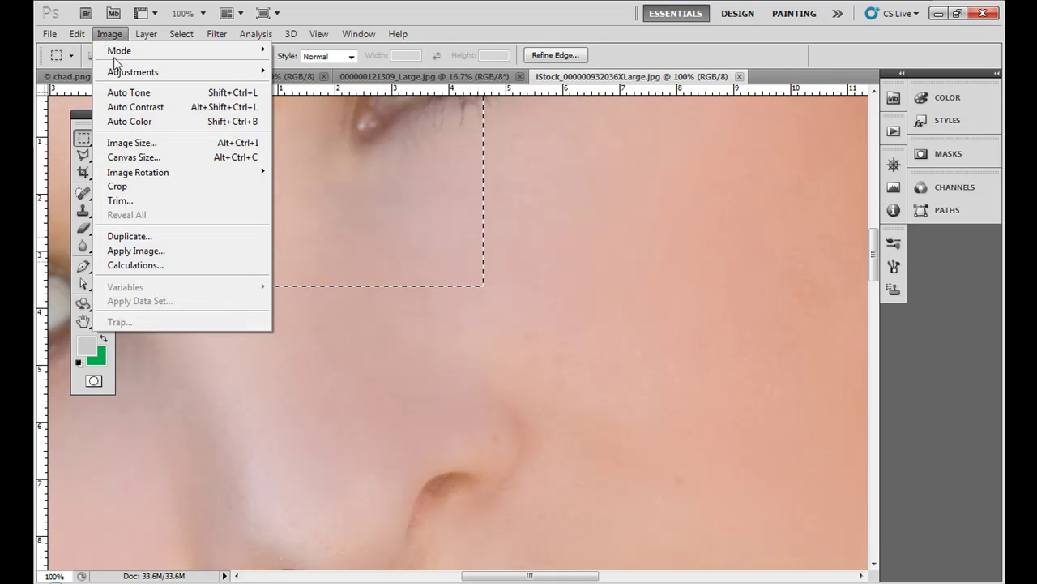
{"action": "left_click", "coordinate": [132, 142]}
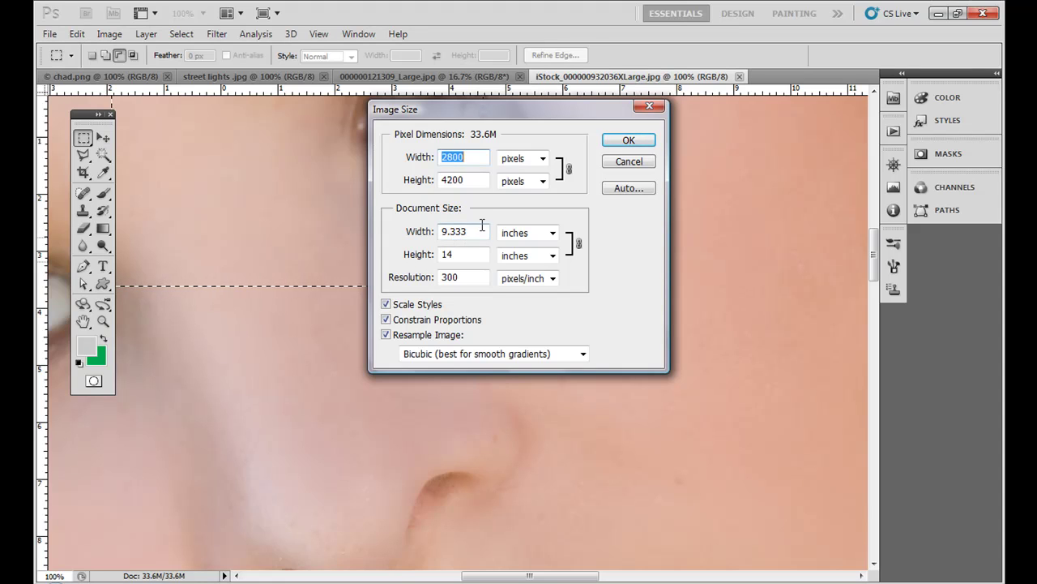
{"action": "left_click", "coordinate": [629, 162]}
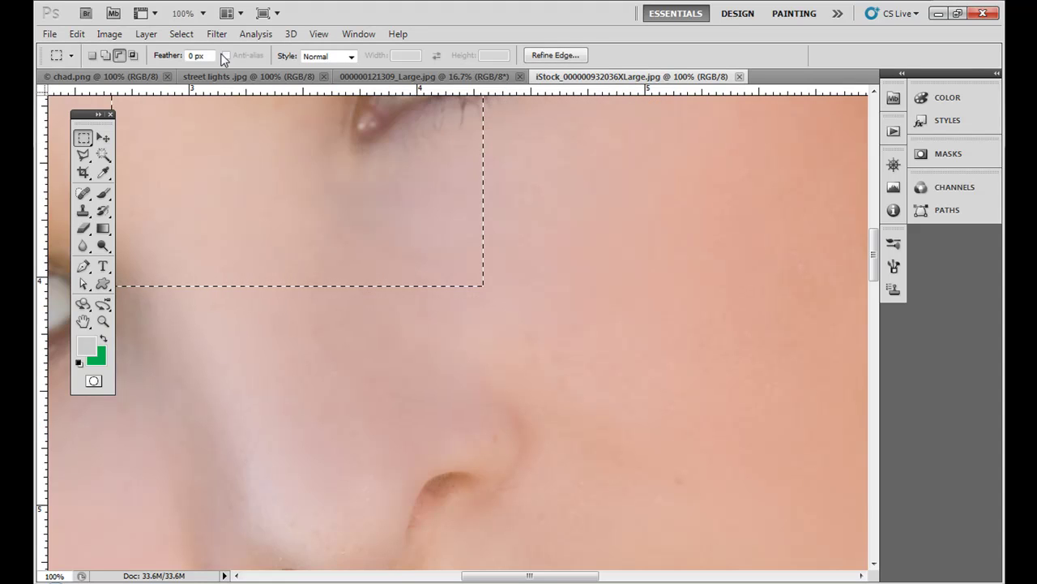
- Check the Canvas Size settings, cancel them, and close the portrait document
{"action": "left_click", "coordinate": [114, 36]}
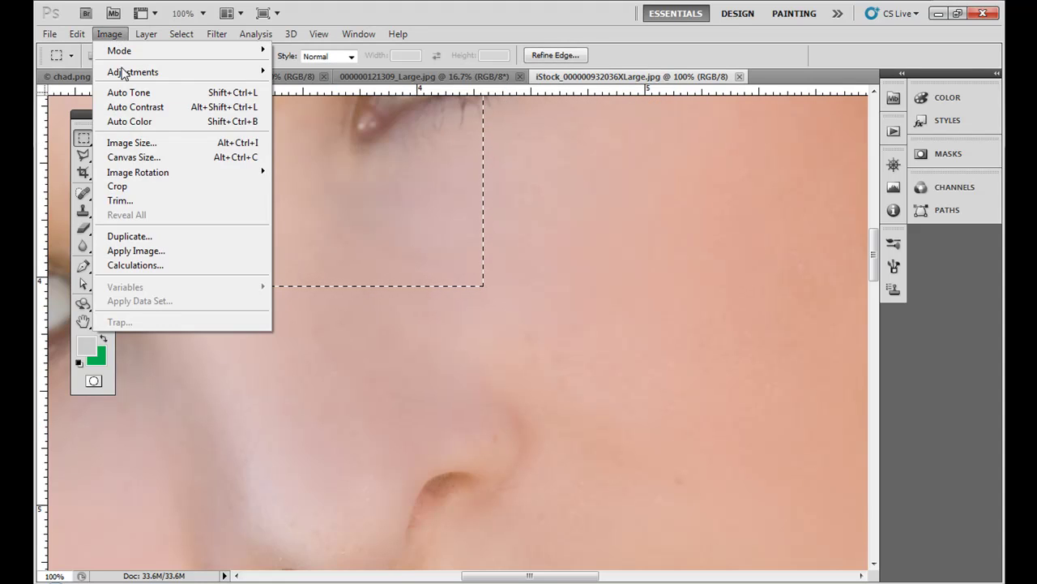
{"action": "left_click", "coordinate": [138, 158]}
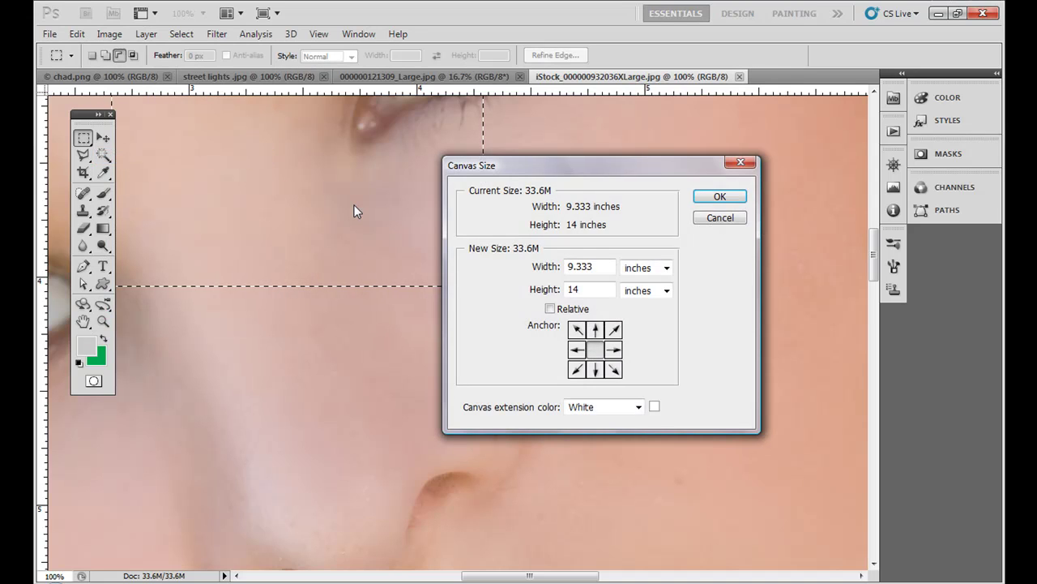
{"action": "left_click", "coordinate": [721, 217]}
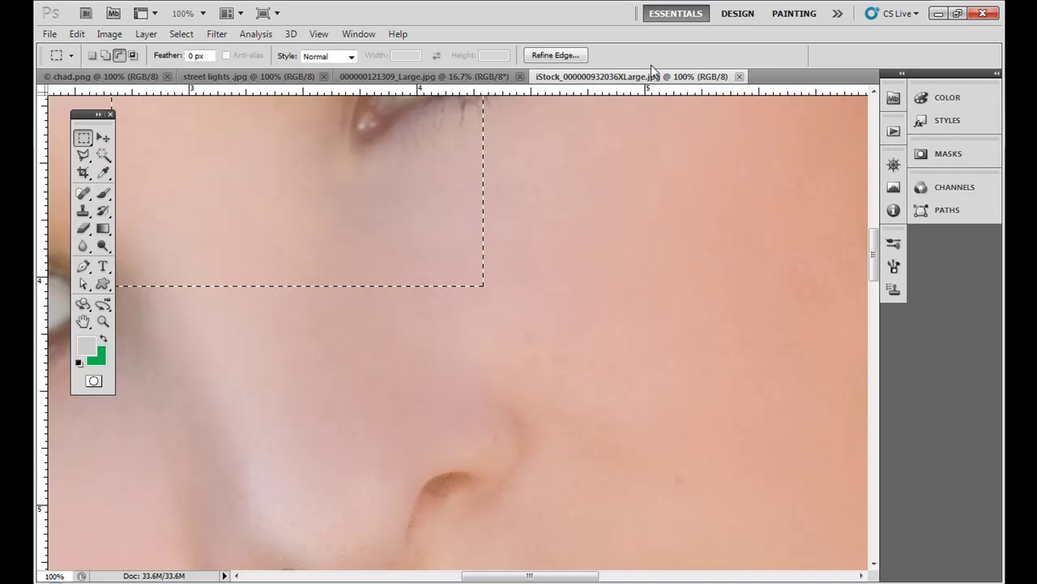
{"action": "left_click", "coordinate": [739, 76]}
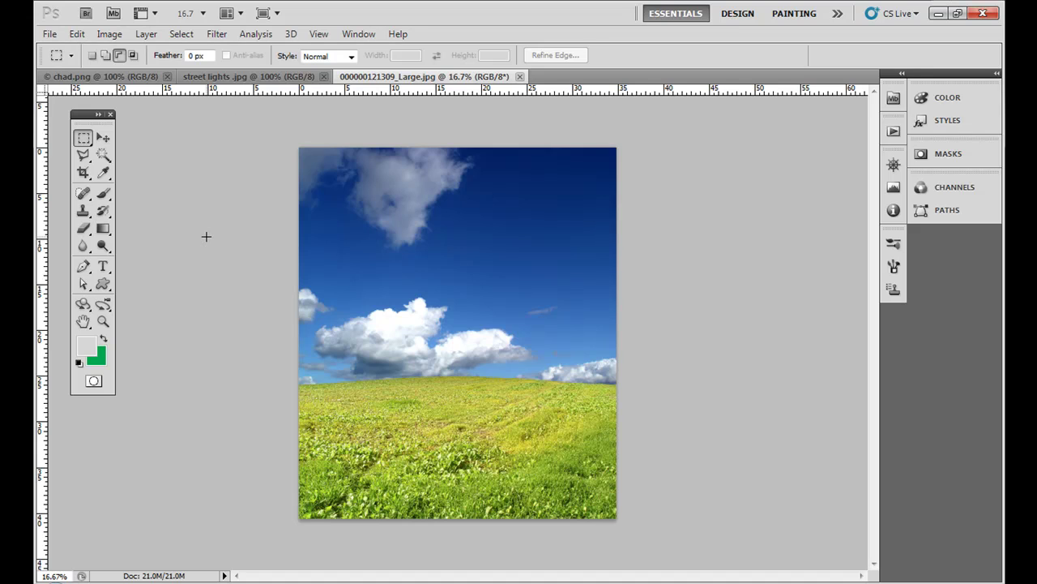
- Zoom into the clouds at 100%, then back out to the grass field
{"action": "key", "text": "ctrl+plus"}
{"action": "key", "text": "ctrl+plus"}
{"action": "key", "text": "ctrl+plus"}
{"action": "key", "text": "ctrl+plus"}
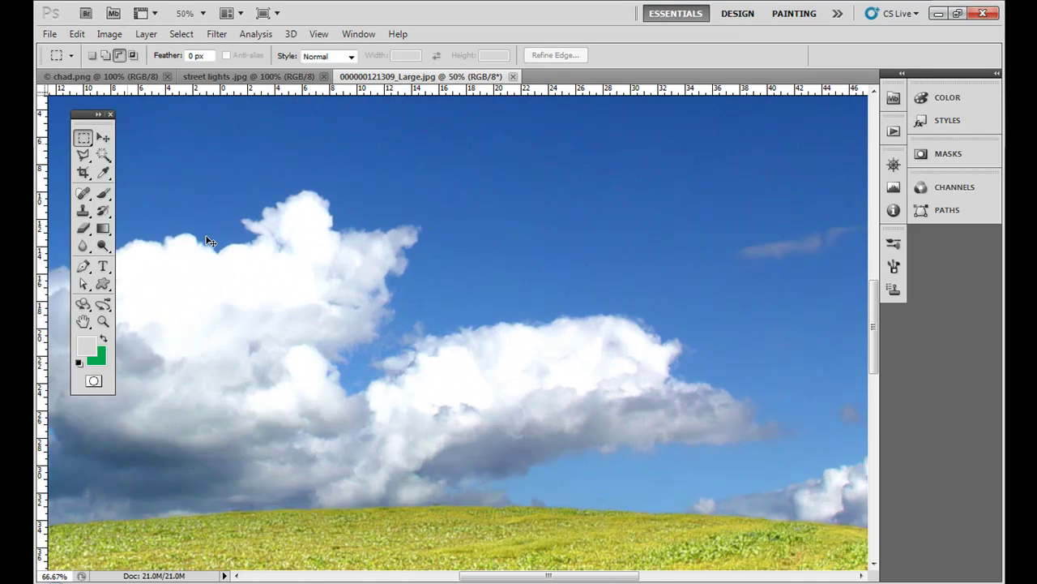
{"action": "key", "text": "ctrl+plus"}
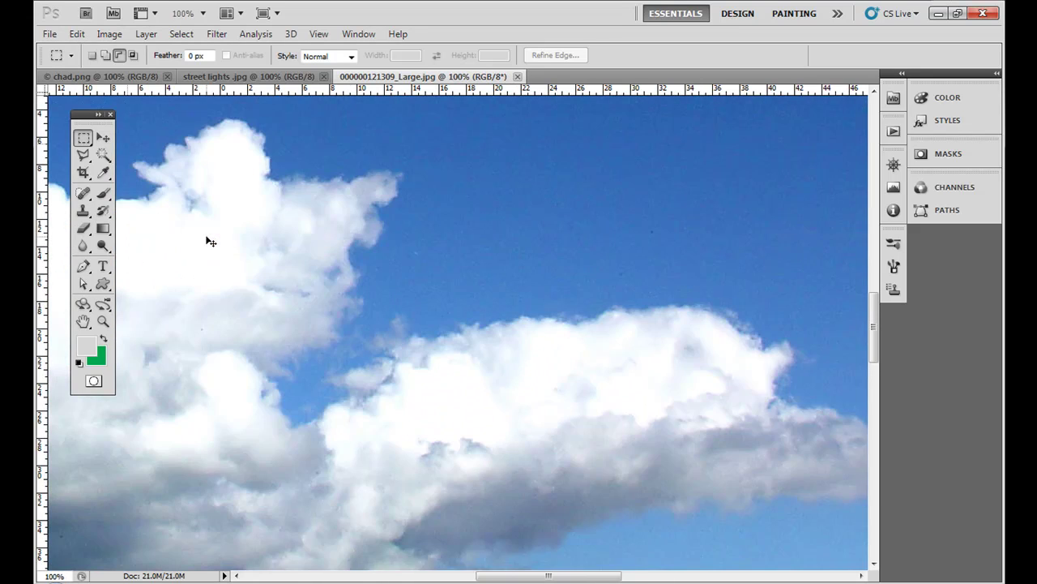
{"action": "key", "text": "ctrl+minus"}
{"action": "key", "text": "ctrl+minus"}
{"action": "key", "text": "ctrl+minus"}
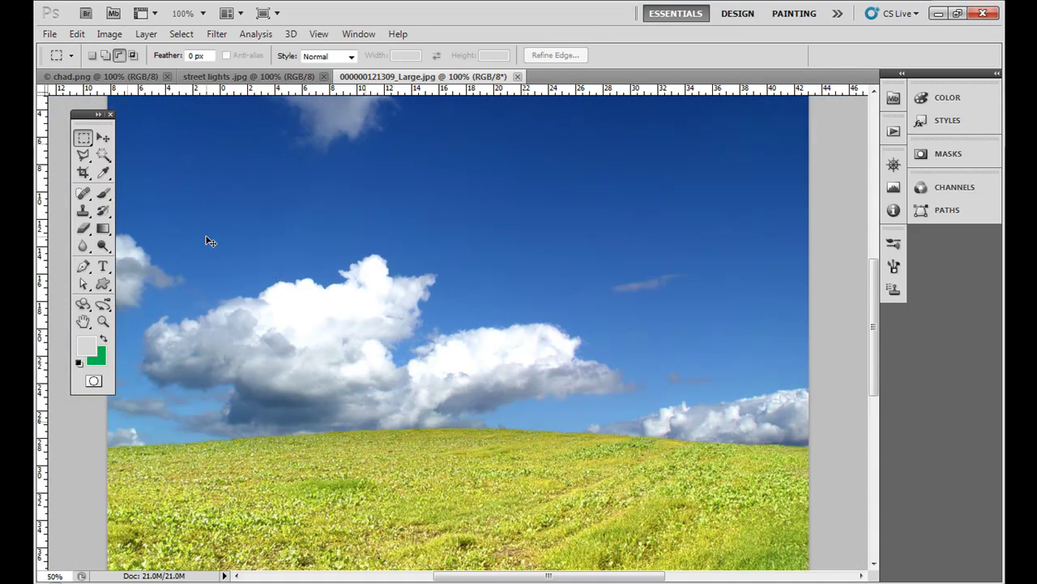
- Review the sky photo's Image Size (2508 × 2924 pixels at 72 ppi) and cancel unchanged
{"action": "left_click", "coordinate": [108, 34]}
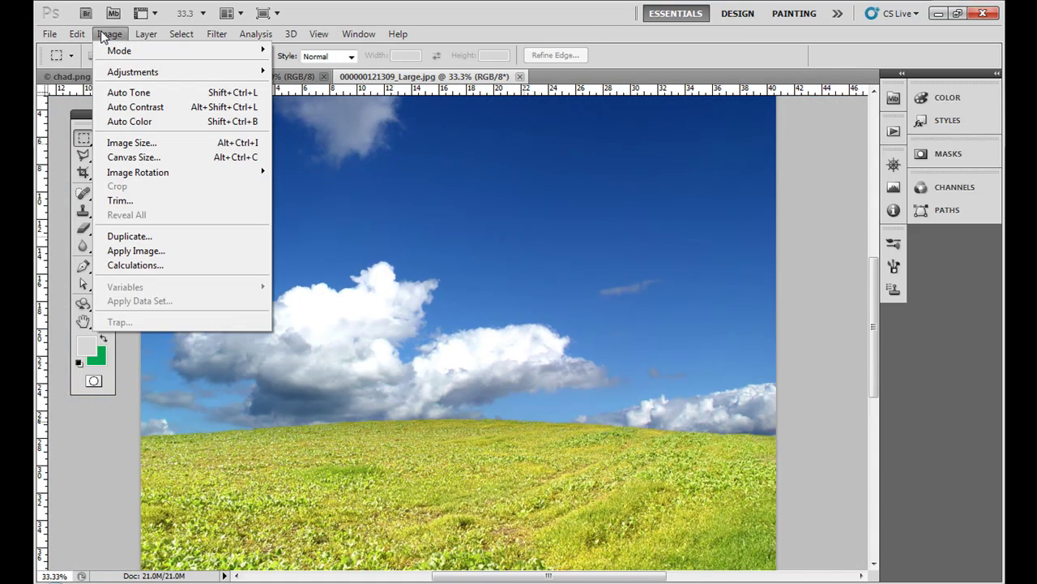
{"action": "left_click", "coordinate": [148, 144]}
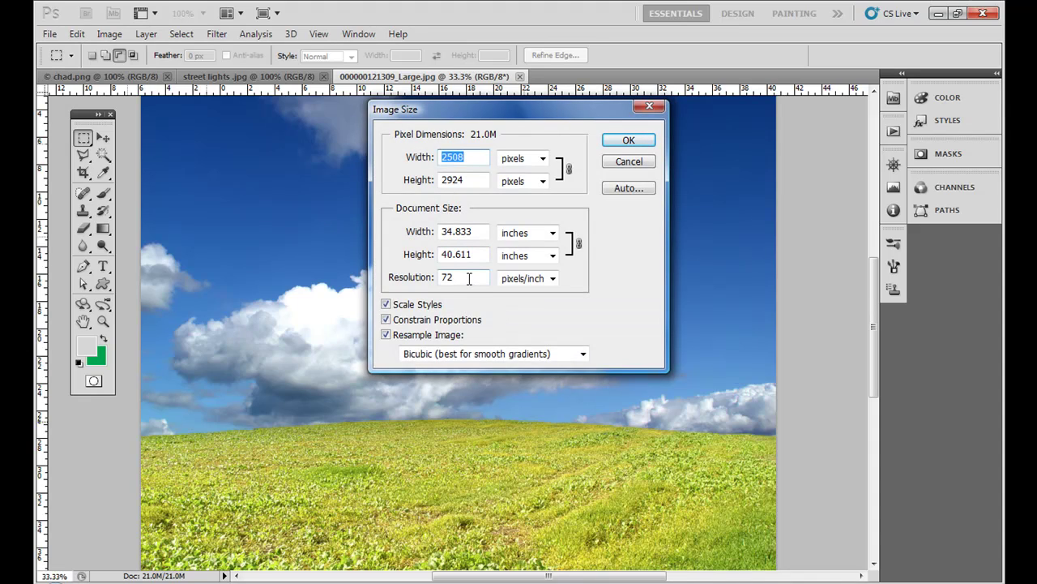
{"action": "left_click_drag", "start_coordinate": [469, 278], "coordinate": [421, 275]}
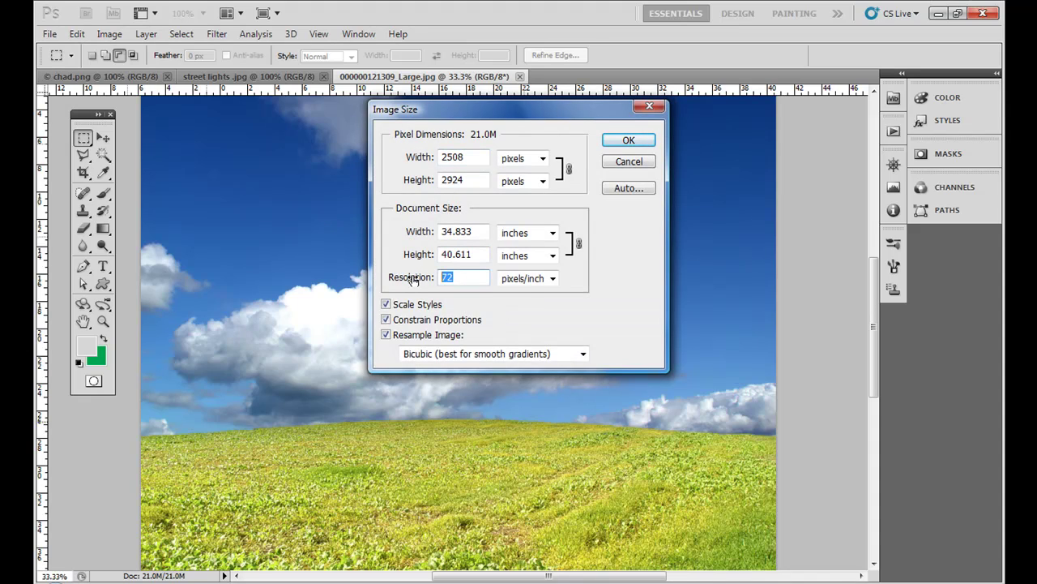
{"action": "left_click", "coordinate": [469, 158]}
{"action": "left_click_drag", "start_coordinate": [469, 157], "coordinate": [414, 182]}
{"action": "left_click", "coordinate": [466, 180]}
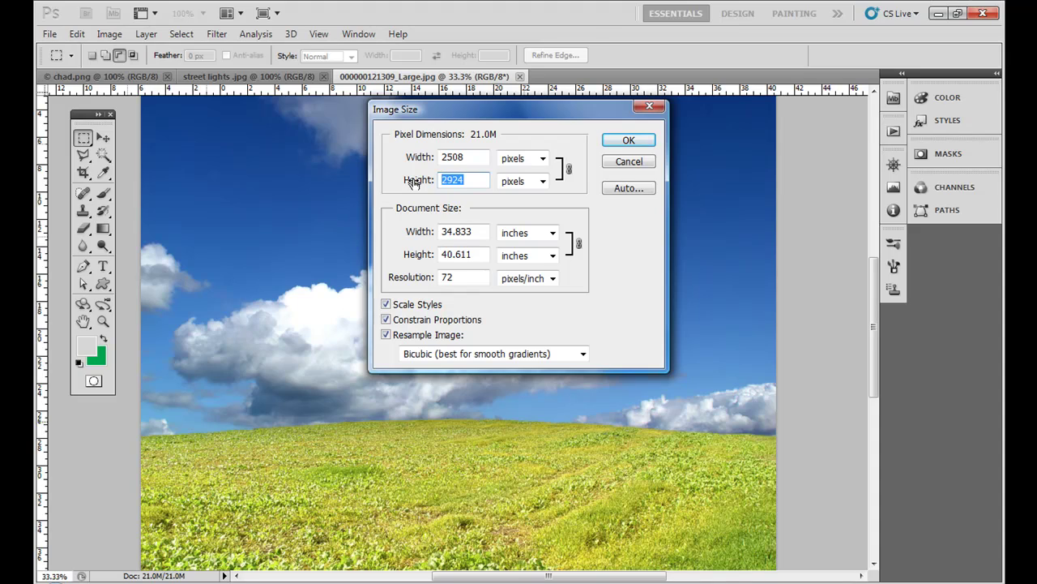
{"action": "left_click", "coordinate": [466, 233]}
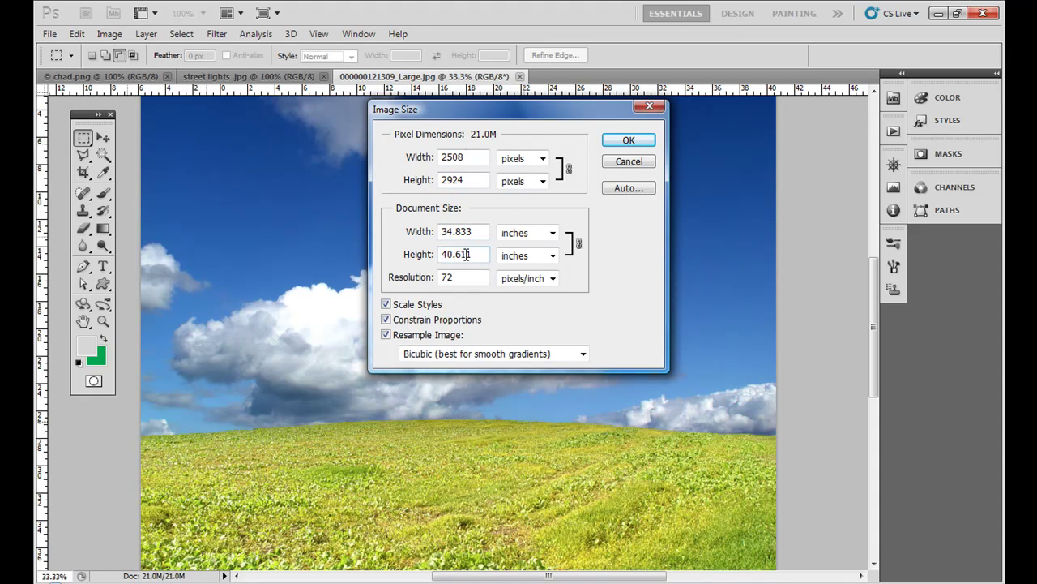
{"action": "left_click", "coordinate": [628, 162]}
- Show the sky photo at Print Size, then zoom out to see it whole
{"action": "left_click", "coordinate": [319, 34]}
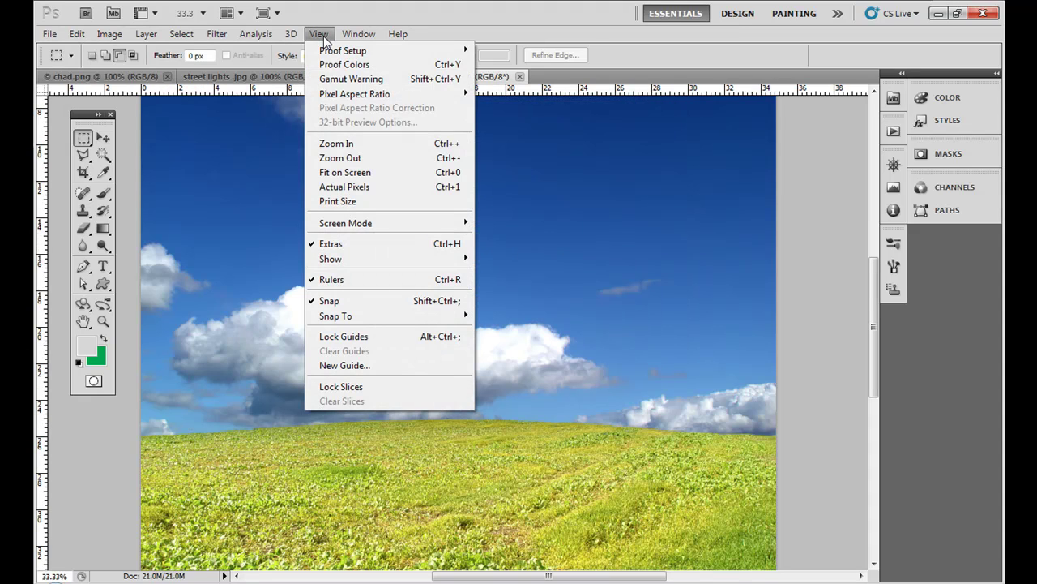
{"action": "left_click", "coordinate": [349, 202]}
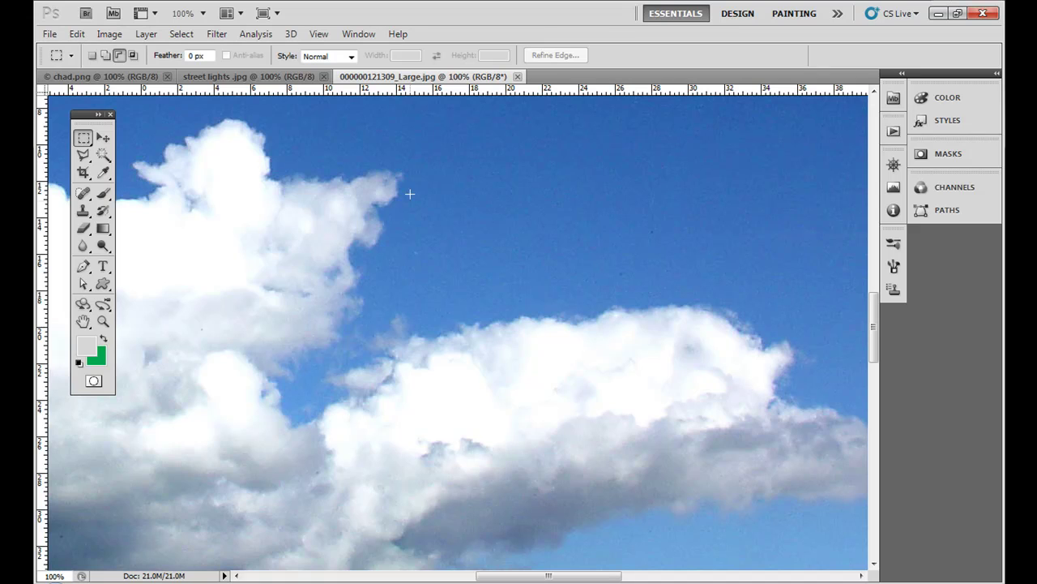
{"action": "key", "text": "ctrl+minus"}
{"action": "key", "text": "ctrl+minus"}
{"action": "key", "text": "ctrl+minus"}
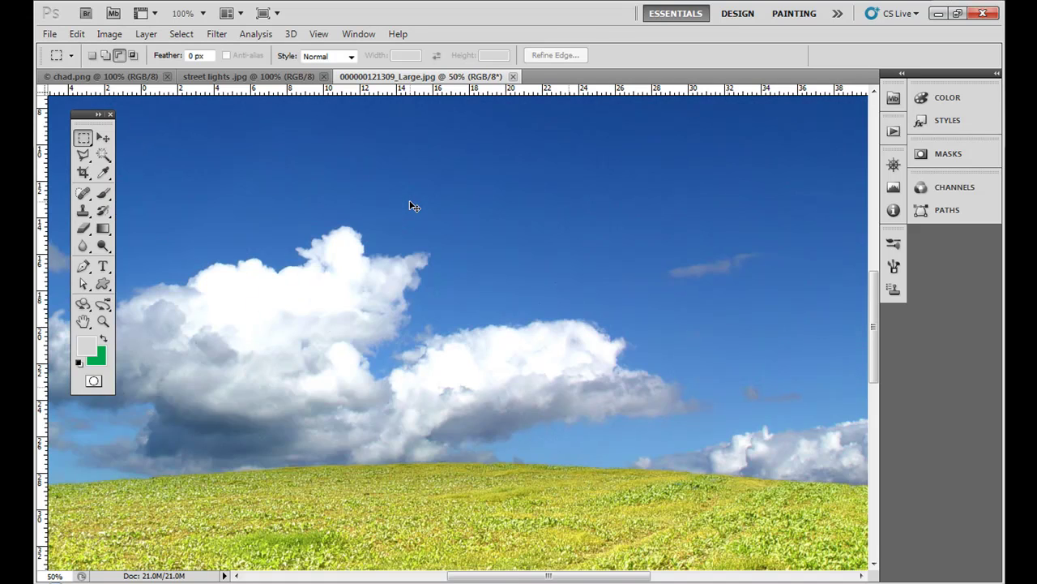
{"action": "key", "text": "ctrl+minus"}
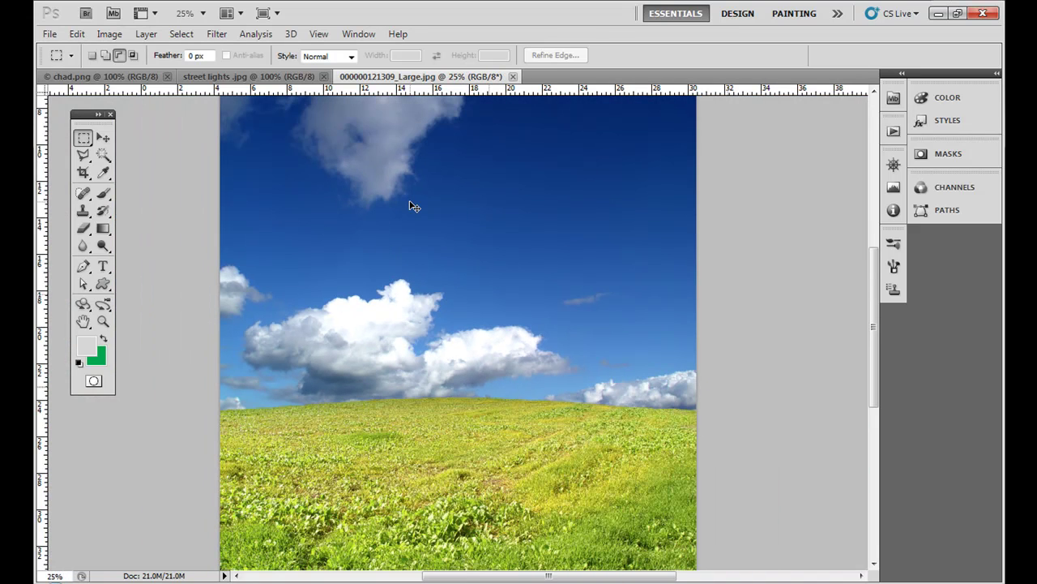
{"action": "key", "text": "ctrl+minus"}
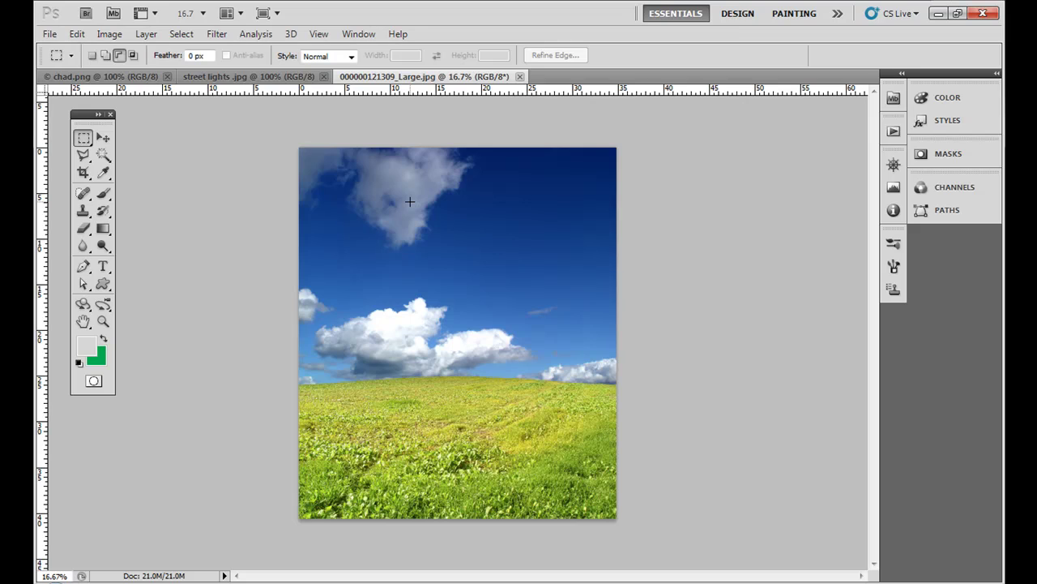
- Close the sky-and-grass photo, then zoom the street lights artwork to 150% and pan to the pole and wires
{"action": "left_click", "coordinate": [519, 76]}
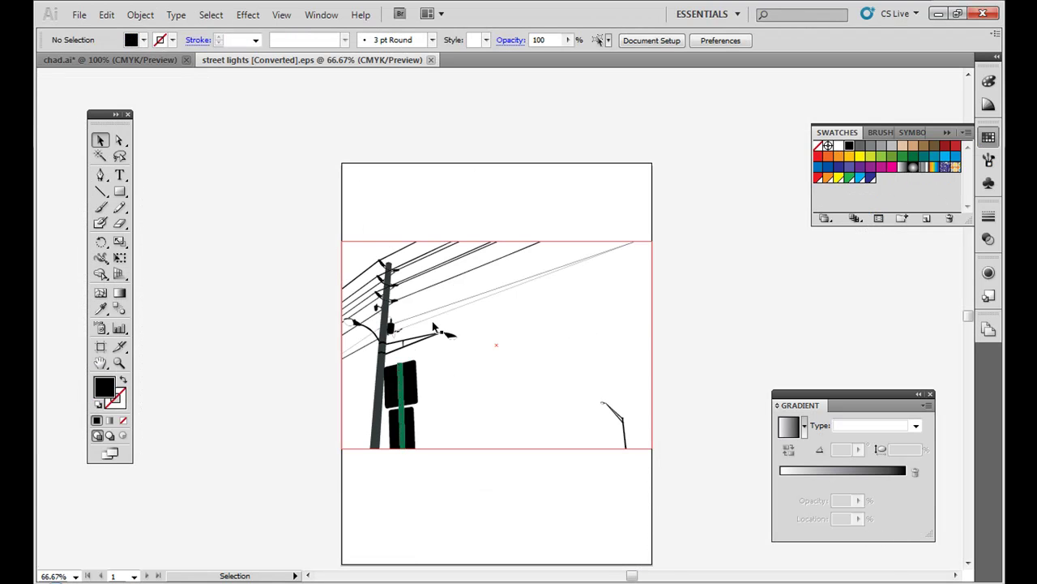
{"action": "key", "text": "ctrl+equal"}
{"action": "key", "text": "ctrl+equal"}
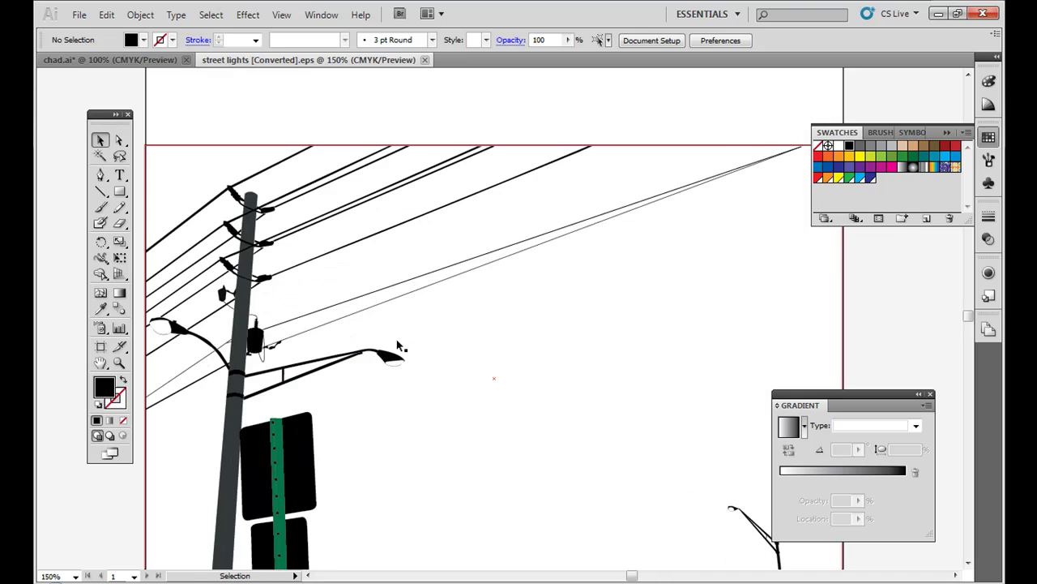
{"action": "left_click_drag", "start_coordinate": [397, 347], "coordinate": [532, 283]}
- Zoom in on the street light's lamp head and pan across the pole, transformer, wires and second lamp
{"action": "key", "text": "ctrl+equal"}
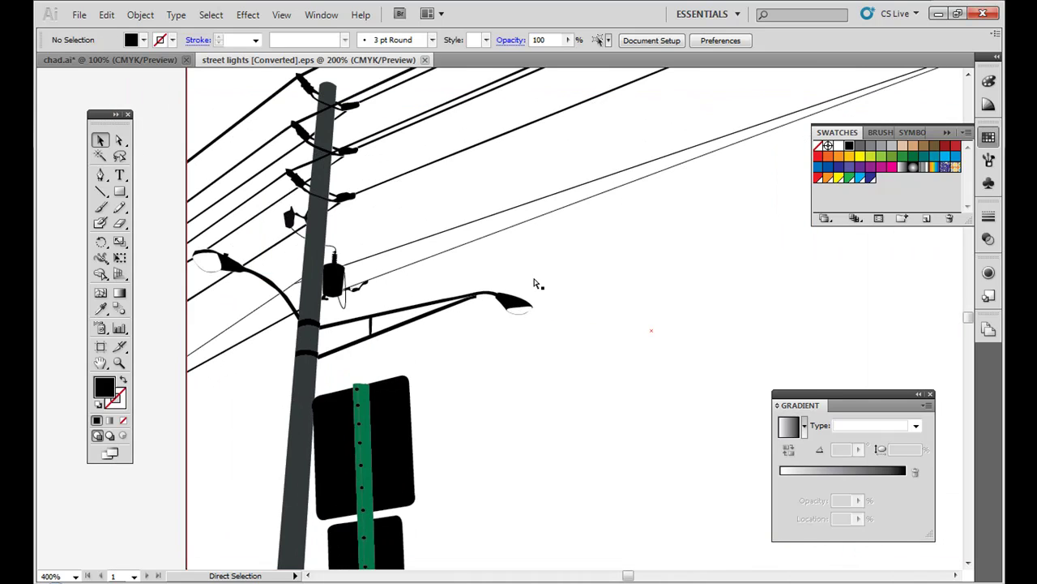
{"action": "key", "text": "ctrl+equal"}
{"action": "key", "text": "ctrl+equal"}
{"action": "key", "text": "ctrl+equal"}
{"action": "key", "text": "ctrl+equal"}
{"action": "key", "text": "ctrl+equal"}
{"action": "left_click_drag", "start_coordinate": [335, 273], "coordinate": [586, 342]}
{"action": "left_click_drag", "start_coordinate": [359, 319], "coordinate": [583, 317]}
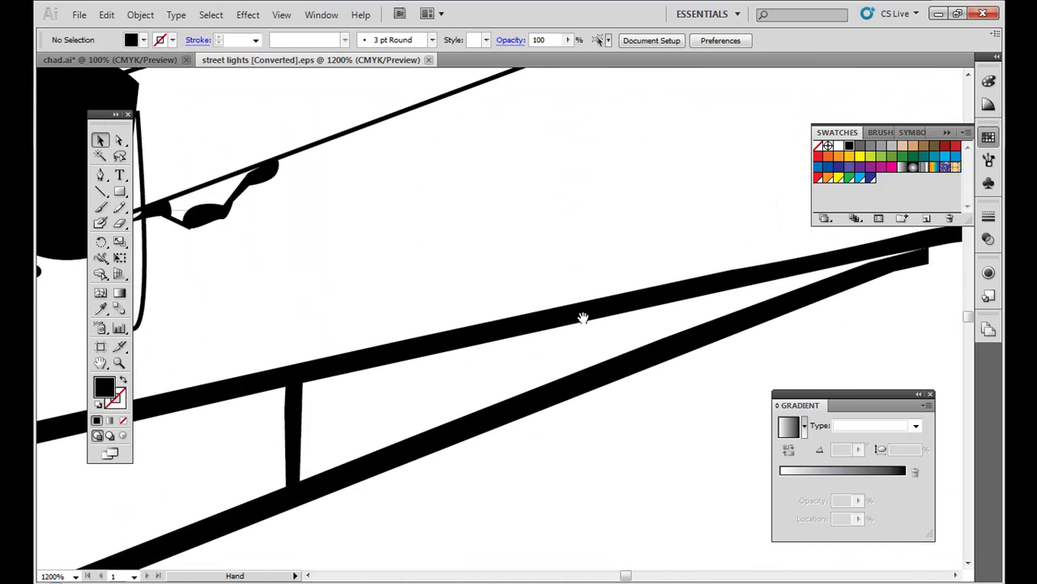
{"action": "left_click_drag", "start_coordinate": [257, 297], "coordinate": [398, 348]}
{"action": "left_click_drag", "start_coordinate": [327, 192], "coordinate": [494, 342]}
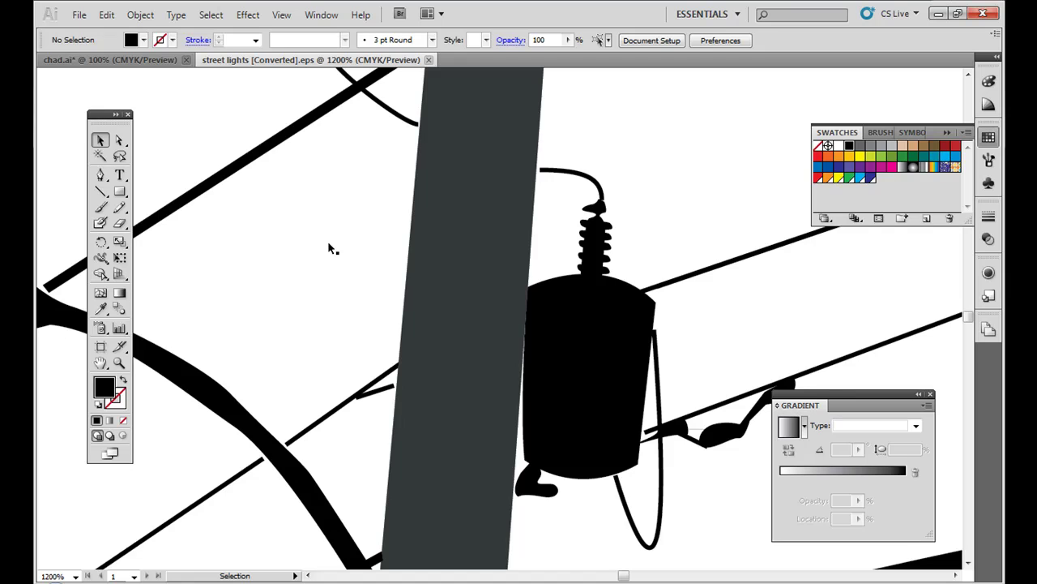
{"action": "left_click_drag", "start_coordinate": [328, 248], "coordinate": [530, 240]}
{"action": "left_click_drag", "start_coordinate": [278, 259], "coordinate": [548, 303]}
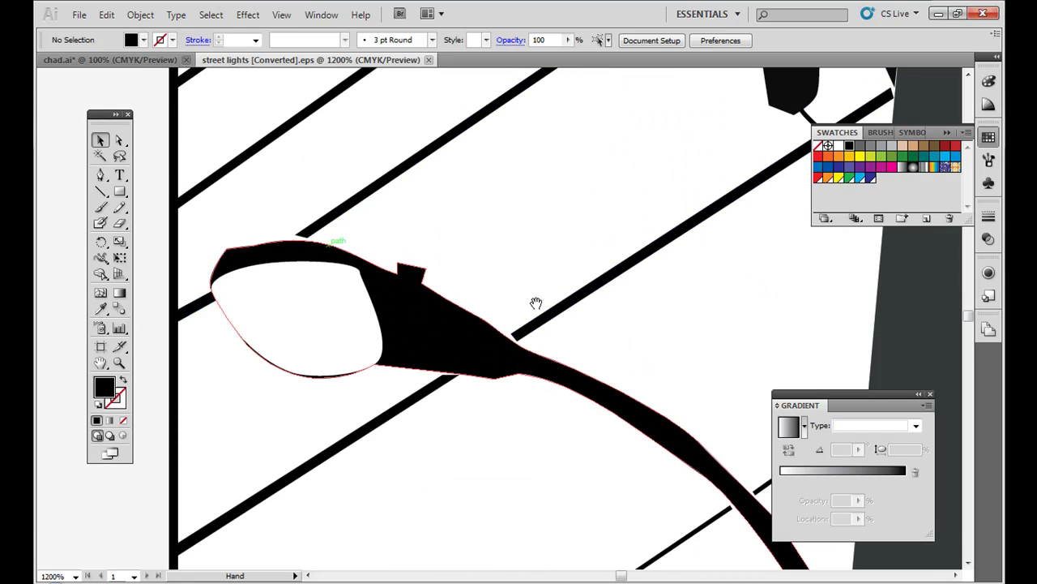
{"action": "left_click_drag", "start_coordinate": [547, 257], "coordinate": [327, 168]}
{"action": "left_click_drag", "start_coordinate": [579, 280], "coordinate": [336, 201]}
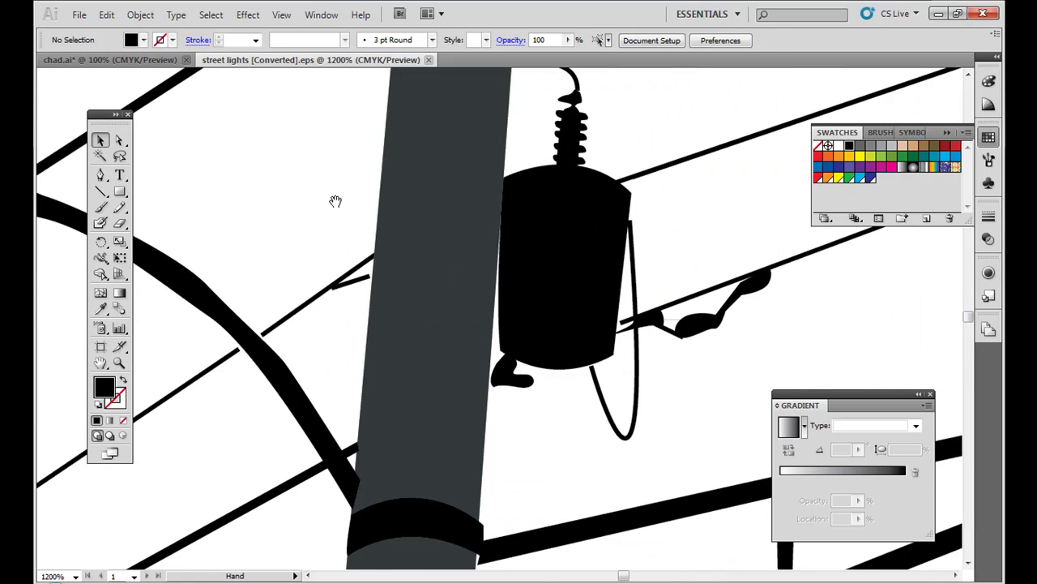
{"action": "left_click_drag", "start_coordinate": [496, 214], "coordinate": [453, 410]}
{"action": "left_click_drag", "start_coordinate": [475, 216], "coordinate": [463, 378]}
{"action": "left_click_drag", "start_coordinate": [463, 287], "coordinate": [463, 340]}
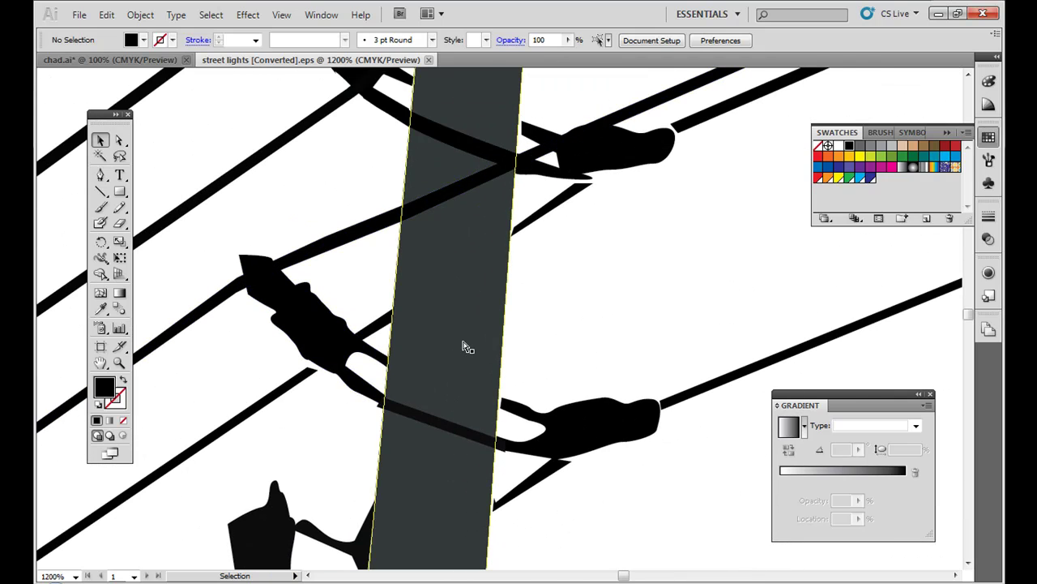
- Magnify a wire edge to 6400%, then zoom back out to the whole street light
{"action": "key", "text": "ctrl+plus"}
{"action": "left_click_drag", "start_coordinate": [268, 300], "coordinate": [502, 318]}
{"action": "key", "text": "ctrl+plus"}
{"action": "key", "text": "ctrl+plus"}
{"action": "key", "text": "ctrl+plus"}
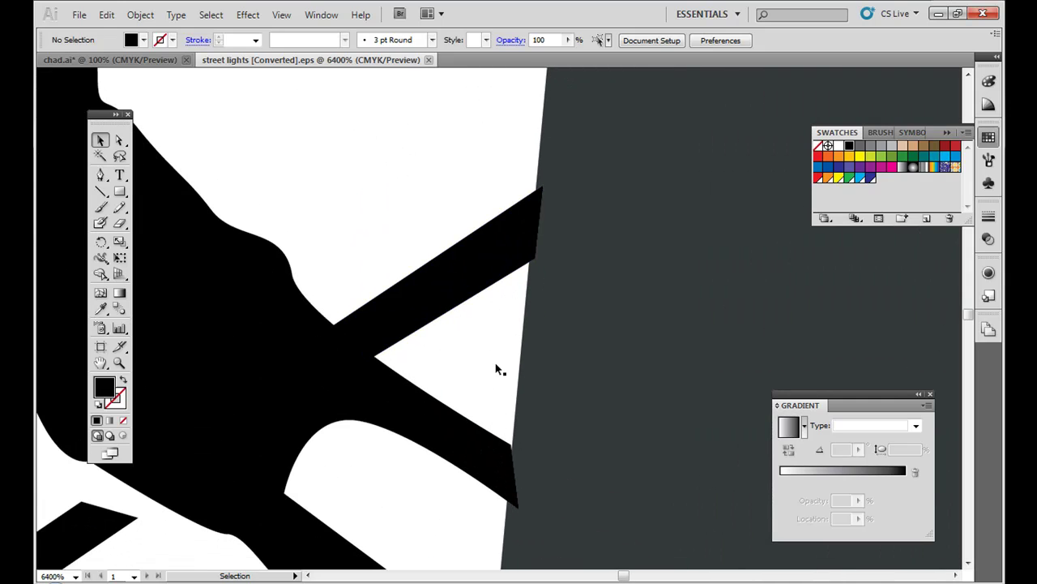
{"action": "key", "text": "ctrl+minus"}
{"action": "key", "text": "ctrl+minus"}
{"action": "key", "text": "ctrl+minus"}
{"action": "key", "text": "ctrl+minus"}
{"action": "key", "text": "ctrl+minus"}
{"action": "key", "text": "ctrl+minus"}
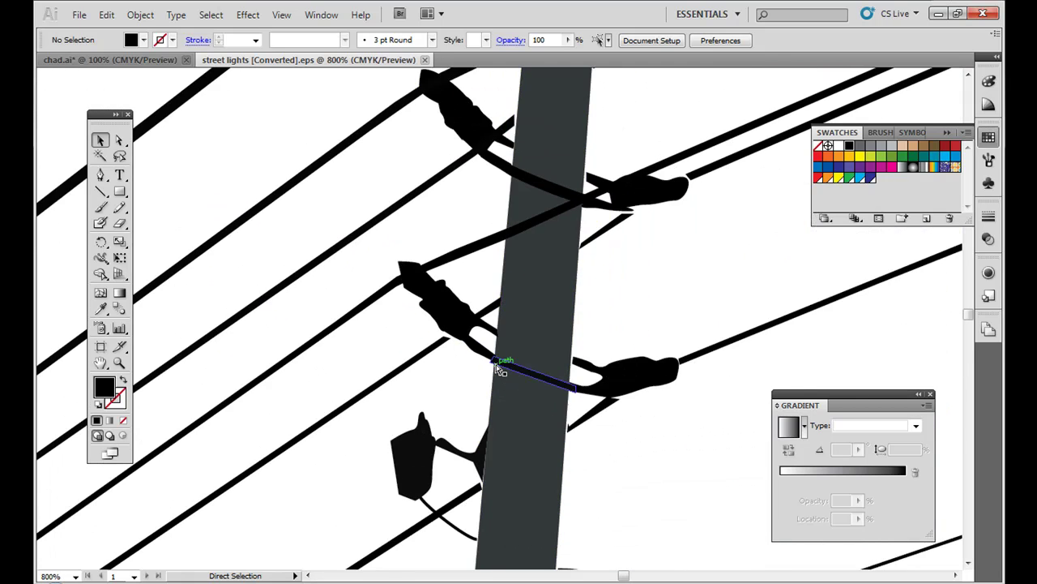
{"action": "key", "text": "ctrl+minus"}
{"action": "key", "text": "ctrl+minus"}
{"action": "key", "text": "ctrl+minus"}
{"action": "key", "text": "ctrl+minus"}
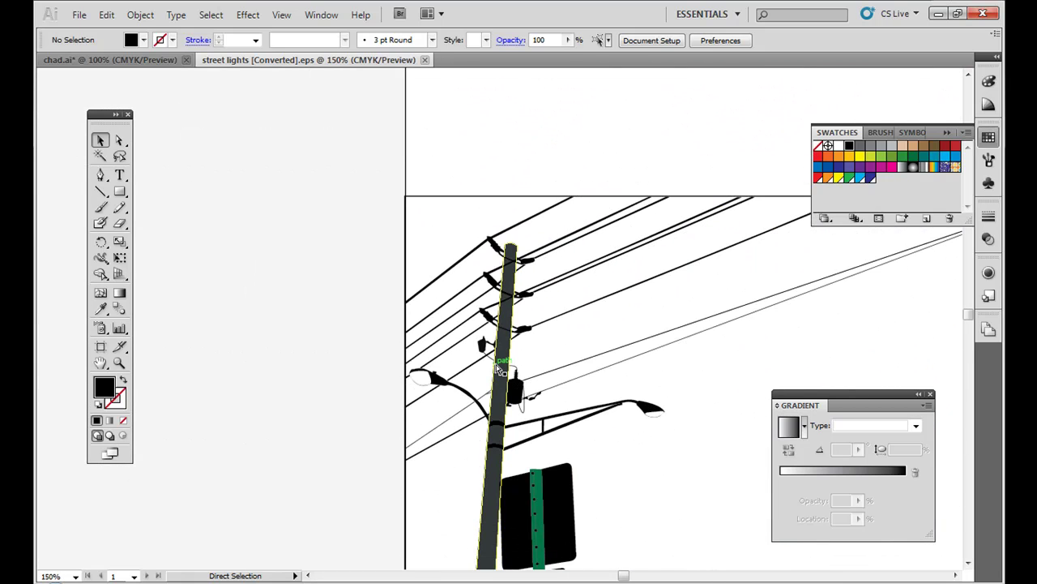
{"action": "left_click_drag", "start_coordinate": [621, 400], "coordinate": [390, 294]}
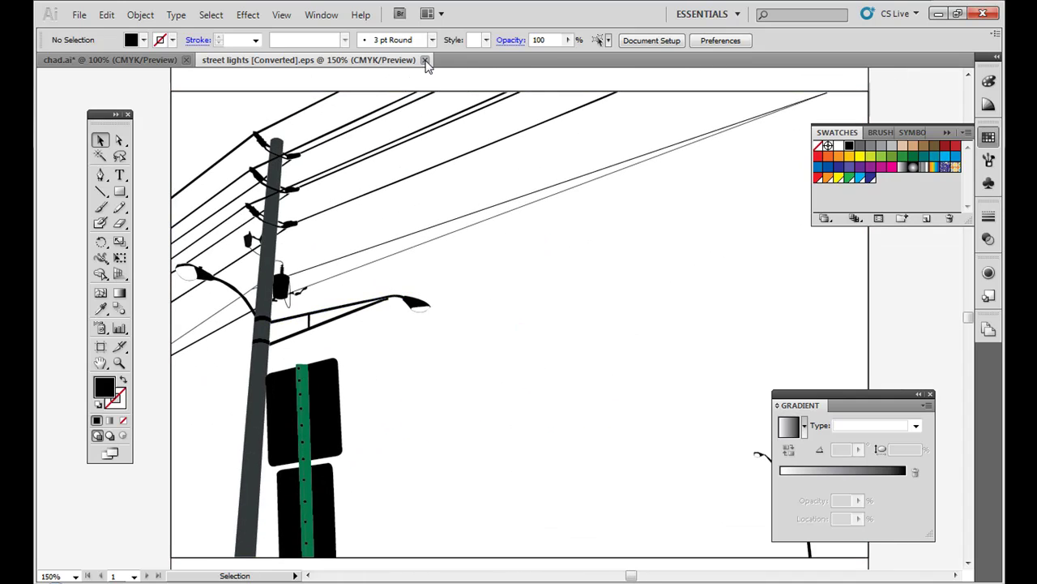
- Close the street lights document and select the hooded figure's face, hood and hoodie shapes
{"action": "left_click", "coordinate": [424, 60]}
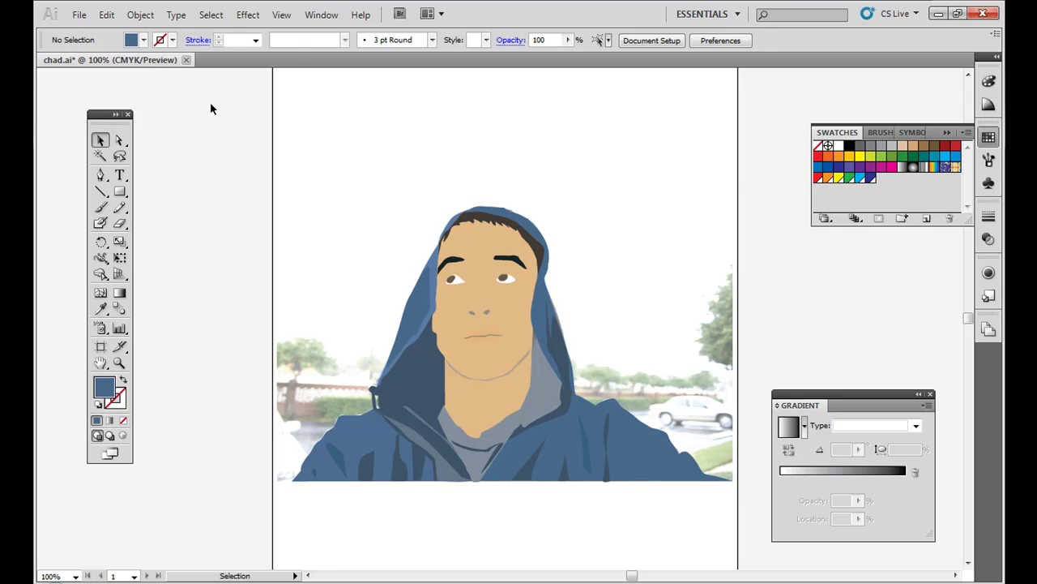
{"action": "left_click_drag", "start_coordinate": [569, 290], "coordinate": [456, 289]}
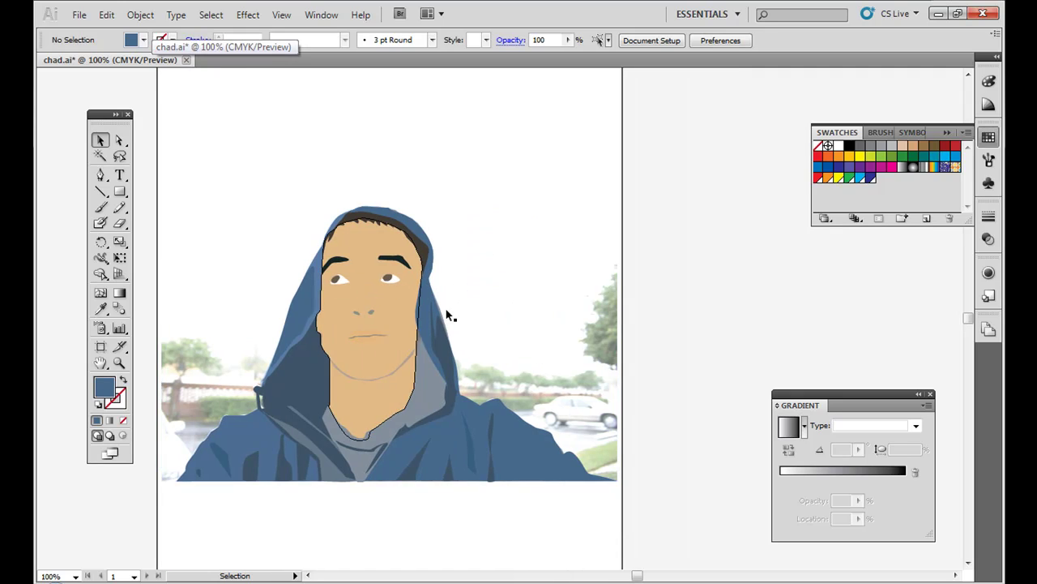
{"action": "left_click", "coordinate": [396, 306]}
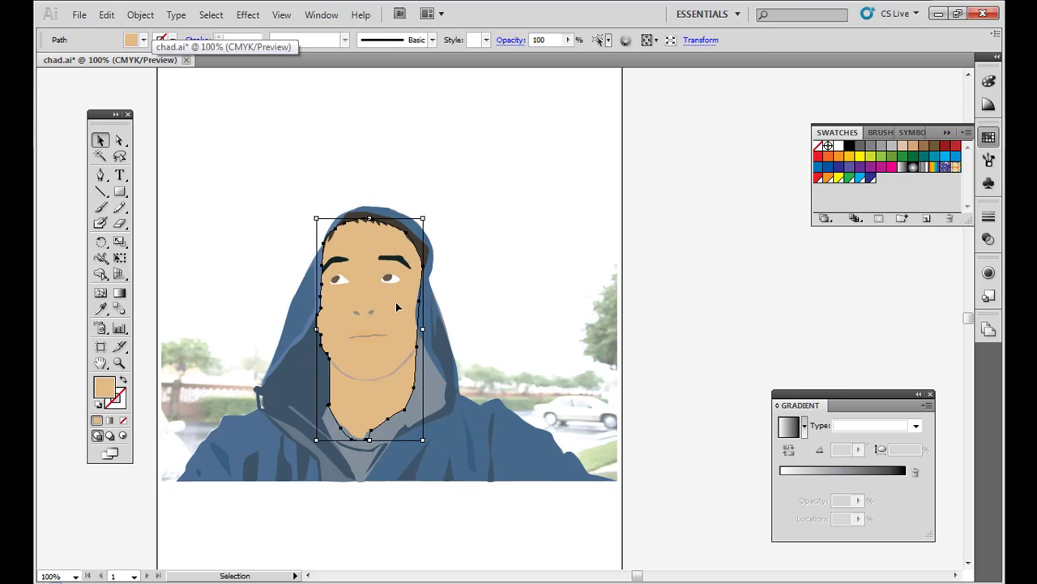
{"action": "left_click", "coordinate": [440, 345]}
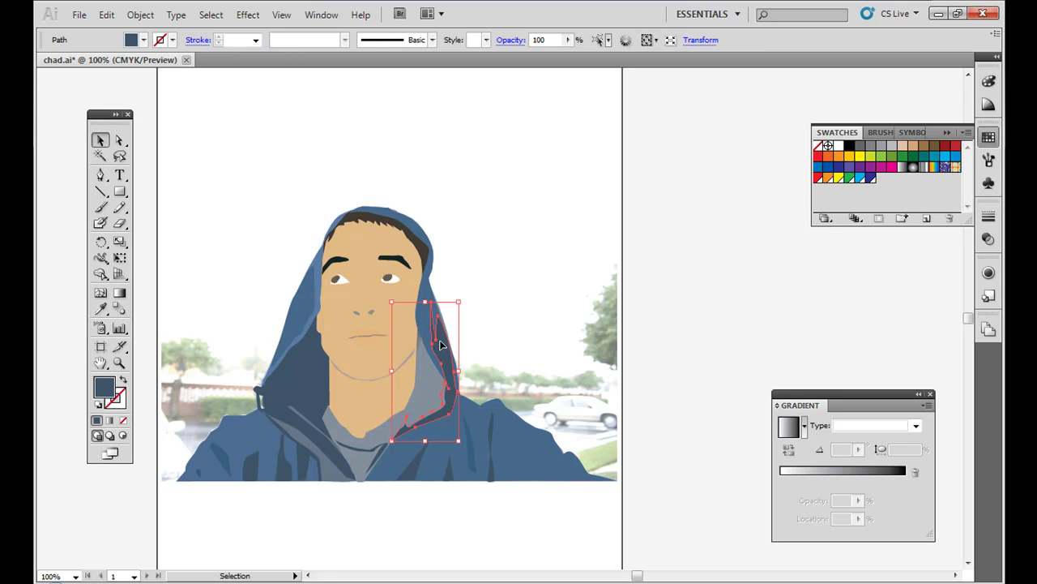
{"action": "left_click", "coordinate": [309, 309]}
{"action": "left_click", "coordinate": [308, 403]}
{"action": "left_click", "coordinate": [248, 446]}
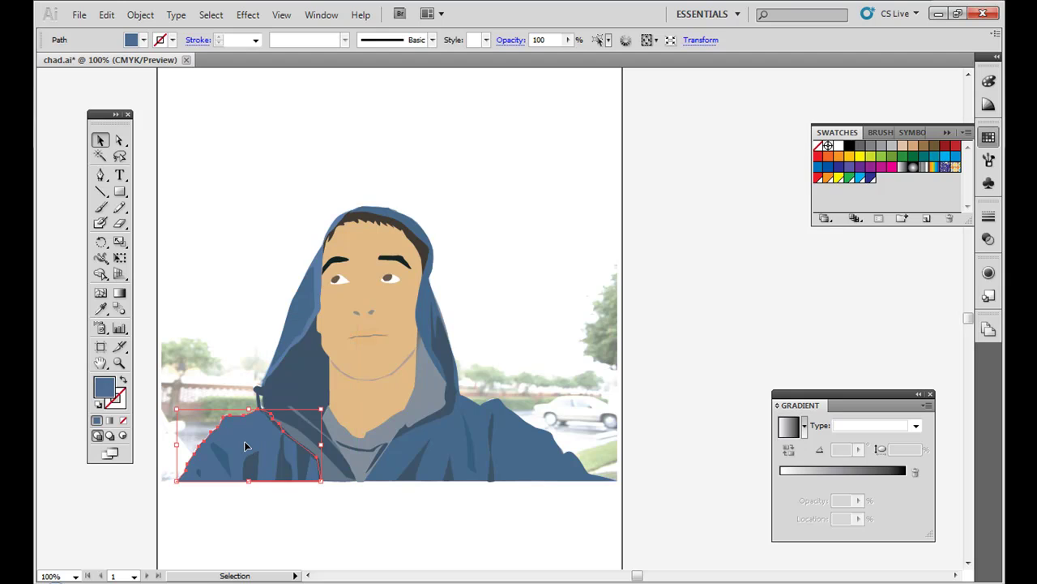
{"action": "left_click", "coordinate": [353, 321]}
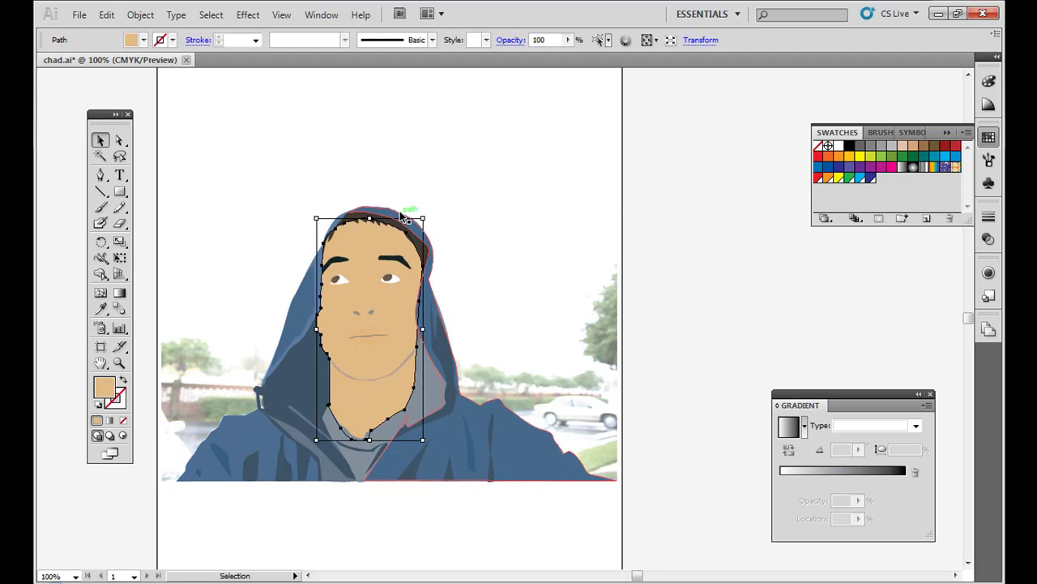
{"action": "left_click", "coordinate": [431, 240]}
- Zoom in close on the hood edge beside the face, then back out to the whole artboard
{"action": "key", "text": "a"}
{"action": "key", "text": "ctrl+equal"}
{"action": "key", "text": "ctrl+equal"}
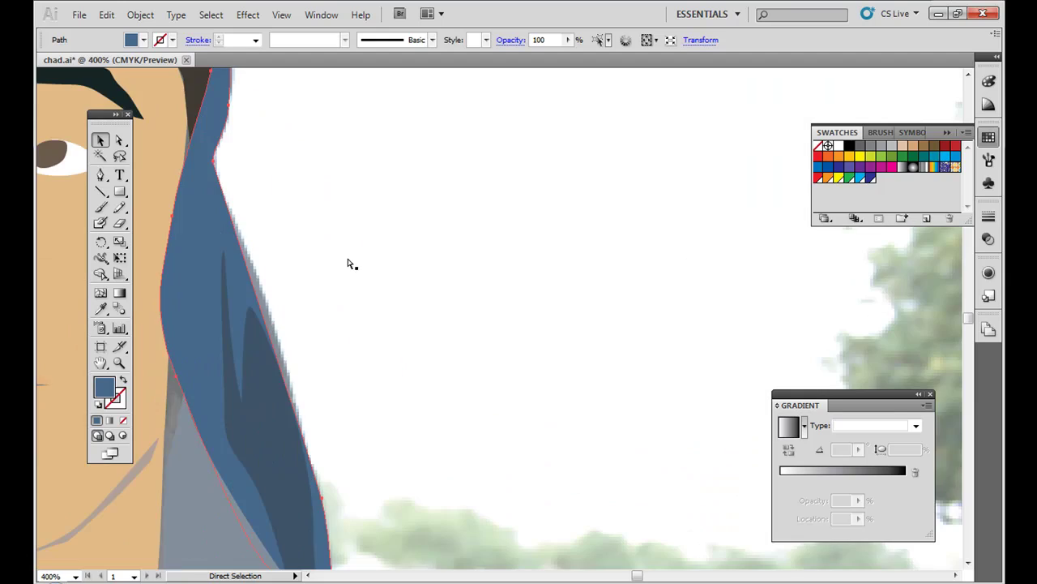
{"action": "left_click_drag", "start_coordinate": [319, 287], "coordinate": [548, 273]}
{"action": "key", "text": "ctrl+equal"}
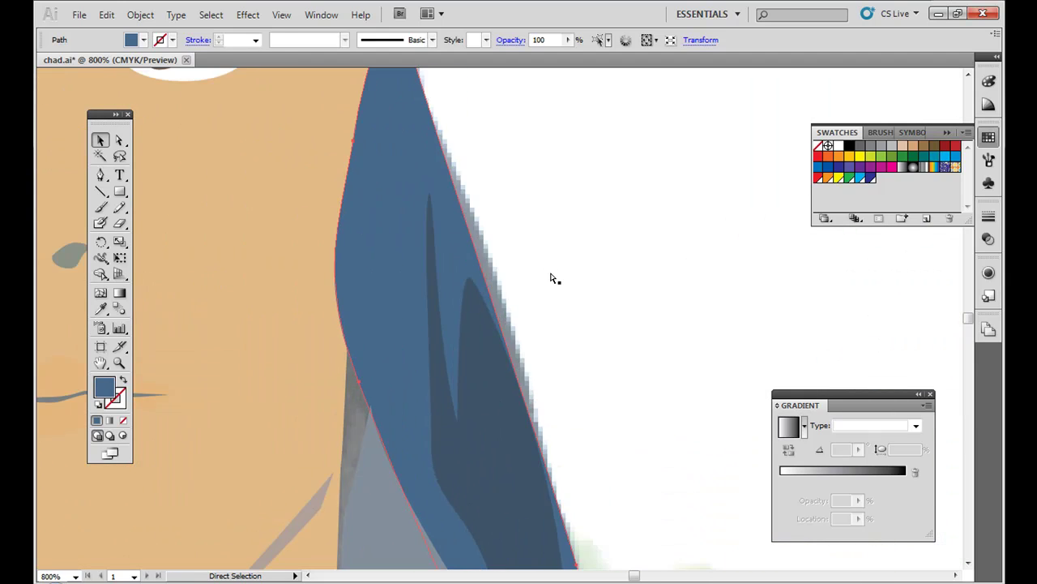
{"action": "key", "text": "ctrl+equal"}
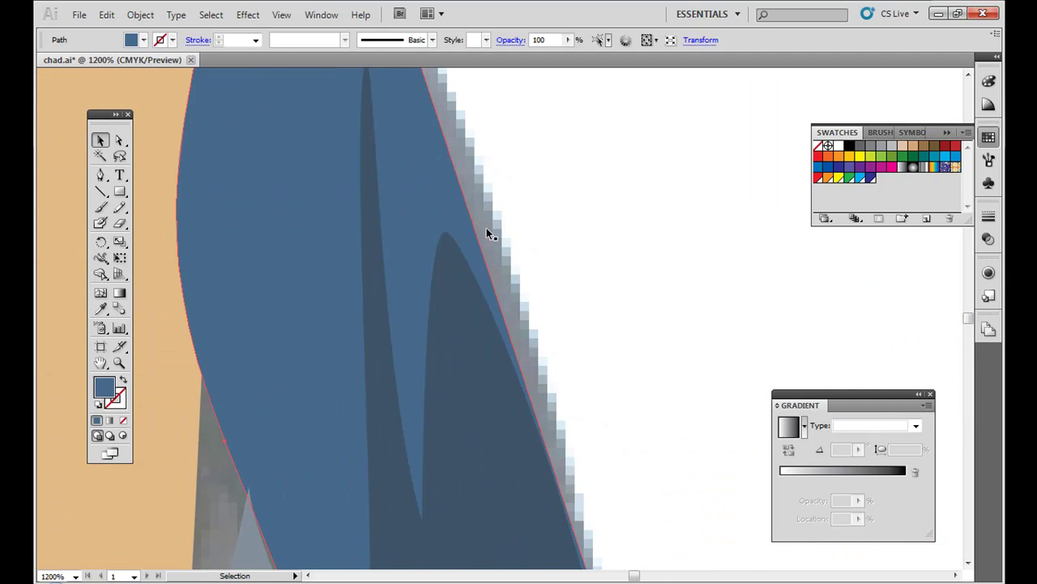
{"action": "left_click_drag", "start_coordinate": [556, 387], "coordinate": [319, 268]}
{"action": "key", "text": "ctrl+minus"}
{"action": "key", "text": "ctrl+minus"}
{"action": "key", "text": "ctrl+minus"}
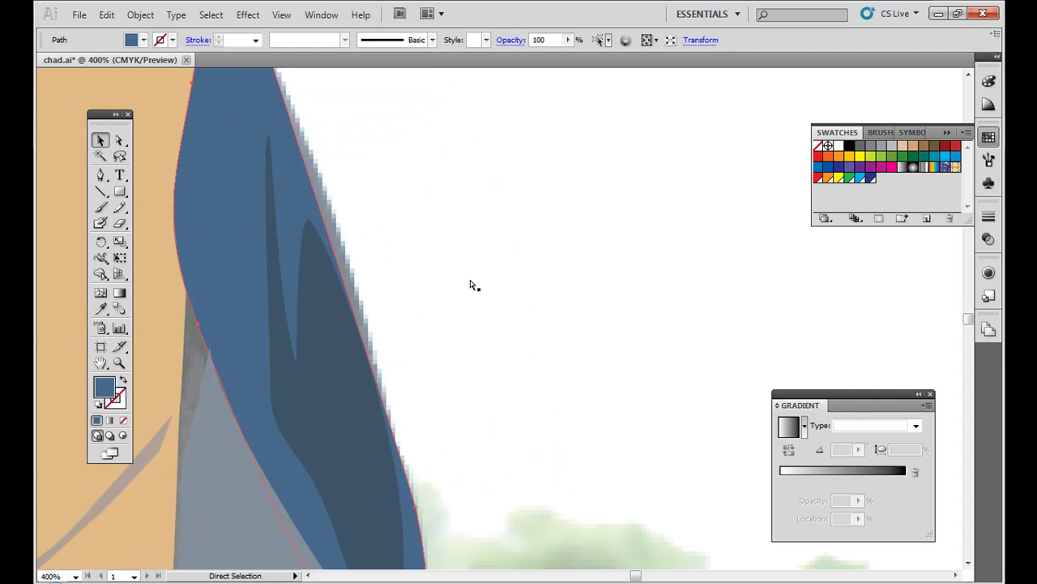
{"action": "key", "text": "ctrl+minus"}
{"action": "key", "text": "ctrl+minus"}
{"action": "key", "text": "ctrl+minus"}
{"action": "key", "text": "ctrl+minus"}
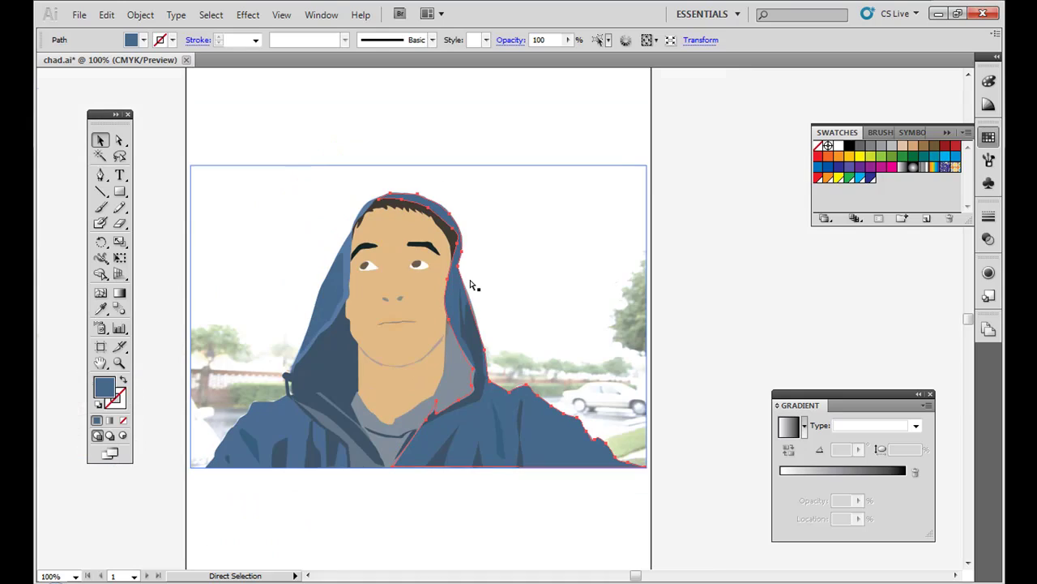
- Select and deselect the figure group and placed reference photo, then close both documents without saving
{"action": "key", "text": "v"}
{"action": "left_click", "coordinate": [474, 285]}
{"action": "left_click", "coordinate": [693, 286]}
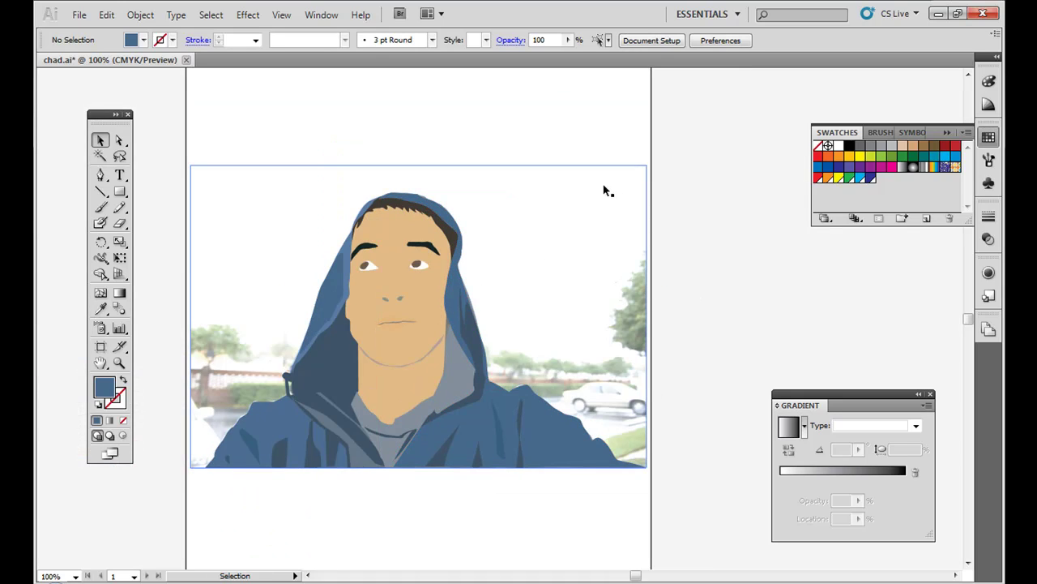
{"action": "left_click", "coordinate": [611, 186]}
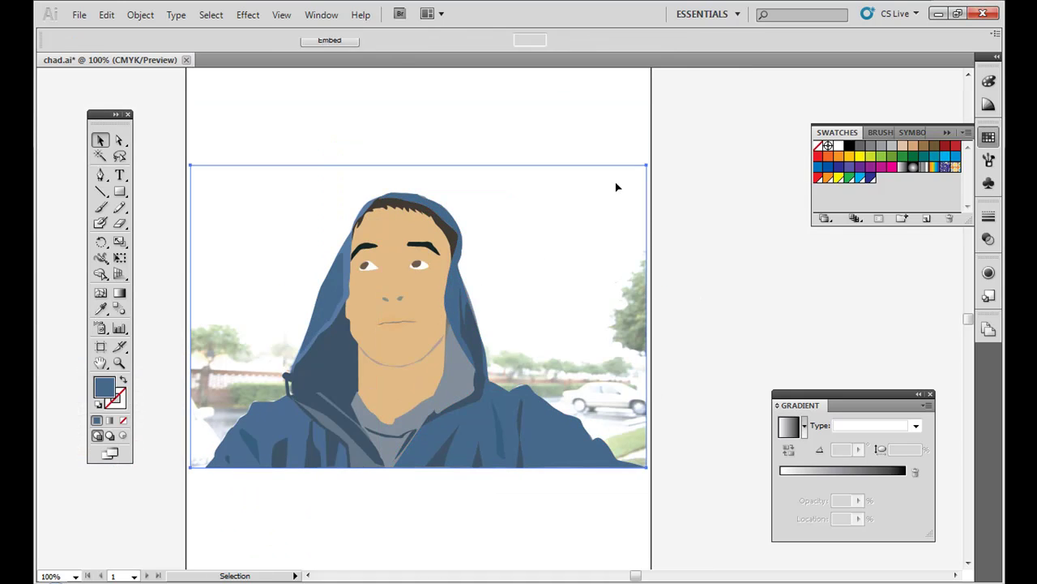
{"action": "left_click", "coordinate": [169, 304]}
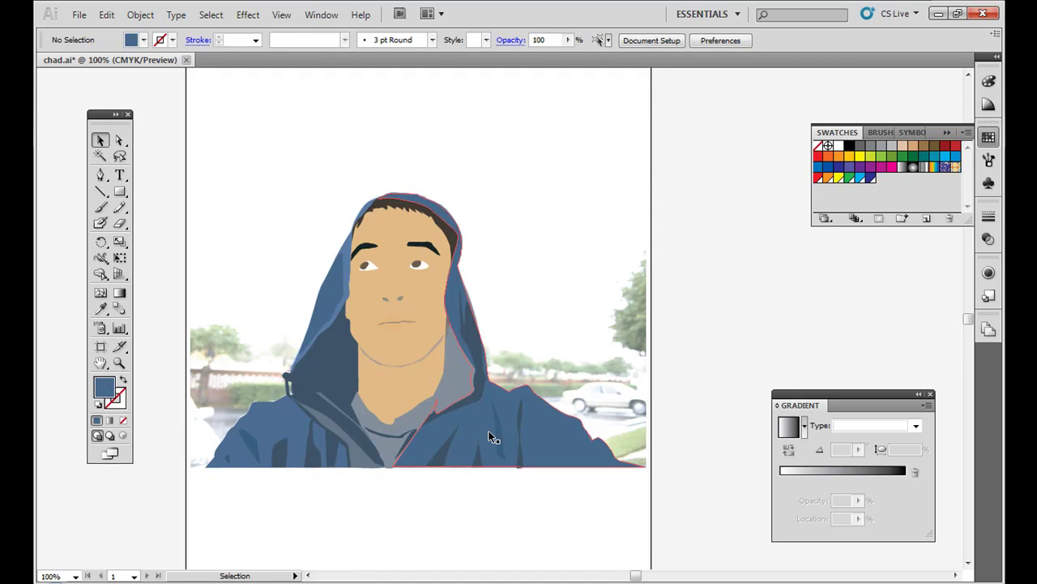
{"action": "left_click", "coordinate": [187, 61]}
{"action": "left_click", "coordinate": [510, 327]}
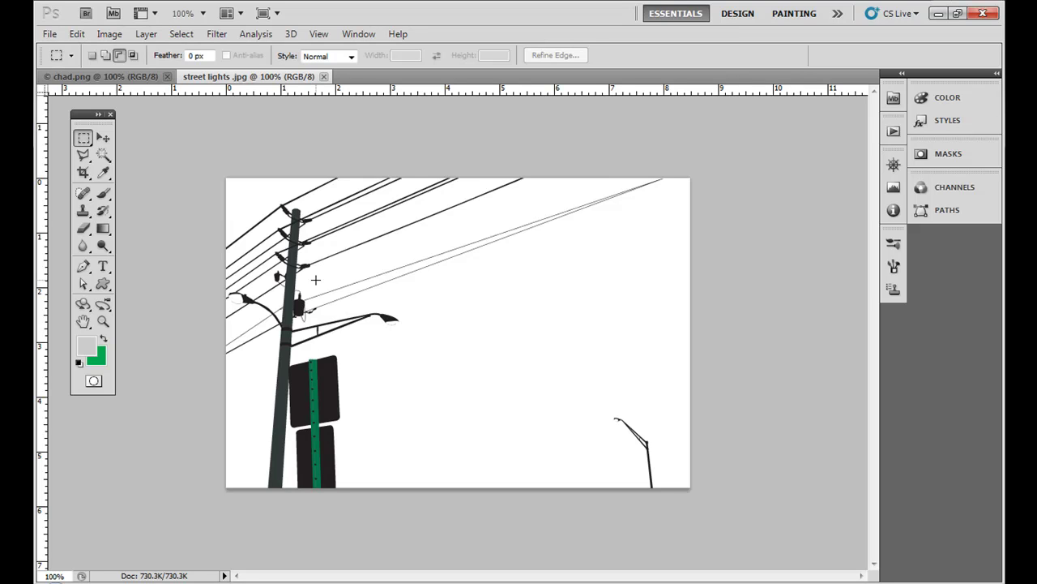
- Zoom the street lights photo in step by step to 700%, keeping the lamp and pole in view
{"action": "key", "text": "ctrl+plus"}
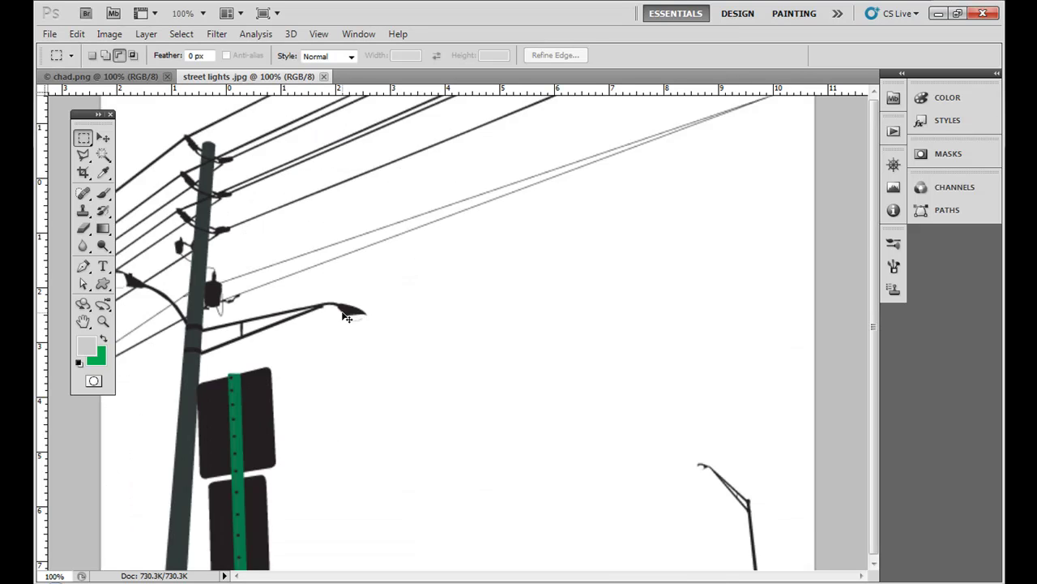
{"action": "key", "text": "ctrl+plus"}
{"action": "key", "text": "ctrl+plus"}
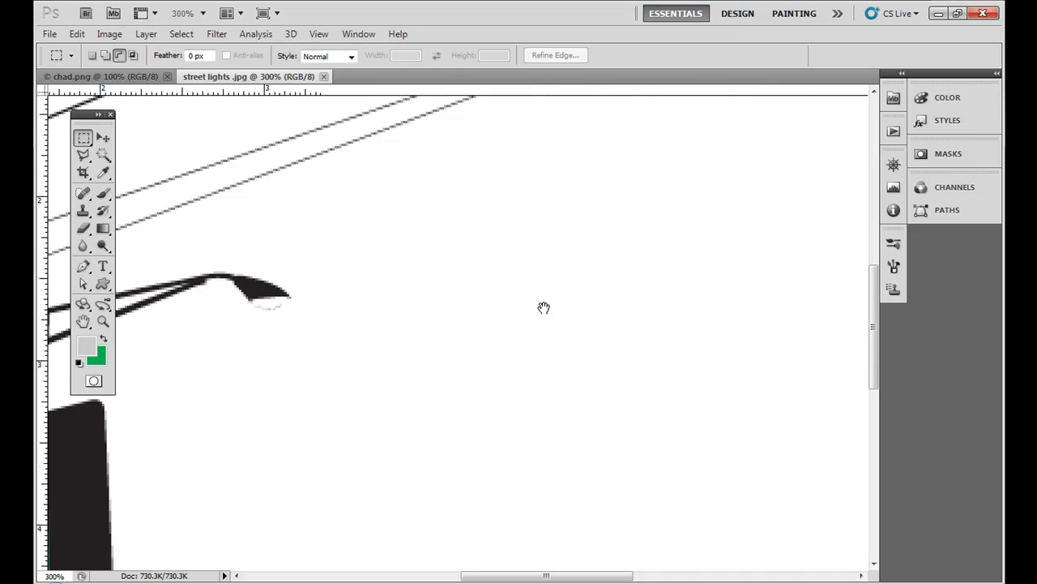
{"action": "left_click_drag", "start_coordinate": [343, 313], "coordinate": [544, 308]}
{"action": "key", "text": "ctrl+plus"}
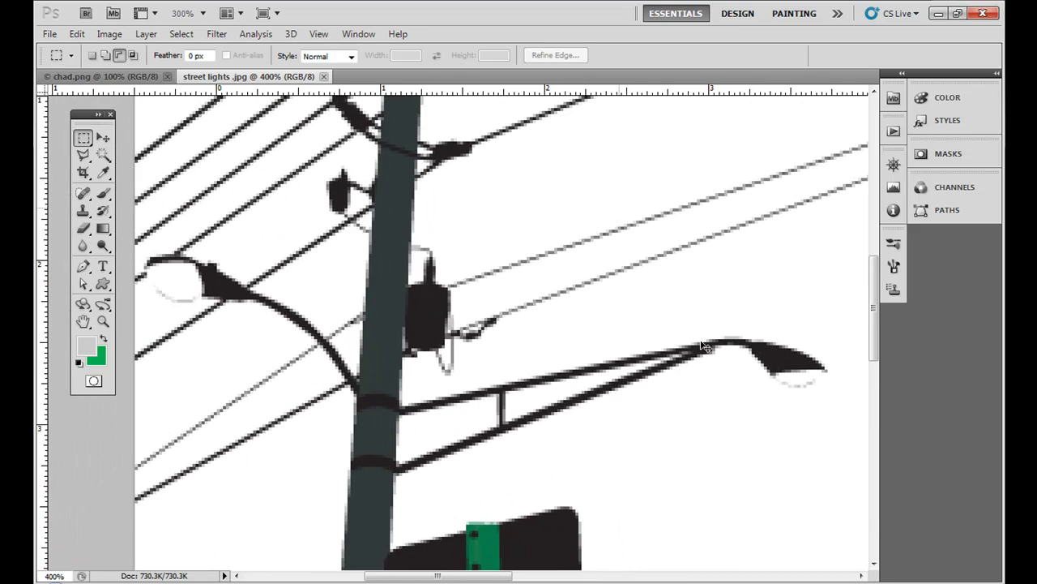
{"action": "key", "text": "ctrl+plus"}
{"action": "key", "text": "ctrl+plus"}
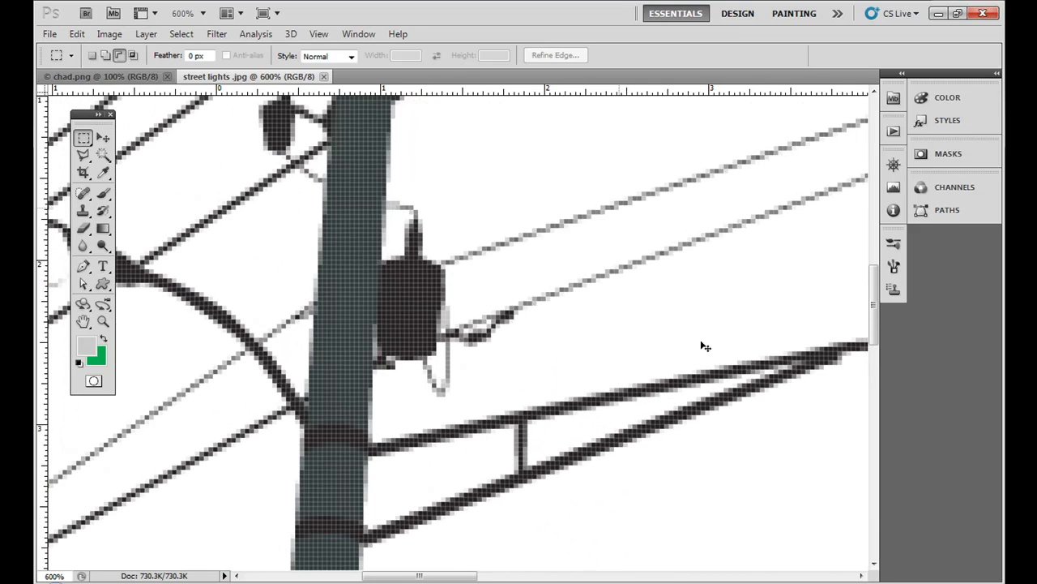
{"action": "key", "text": "ctrl+plus"}
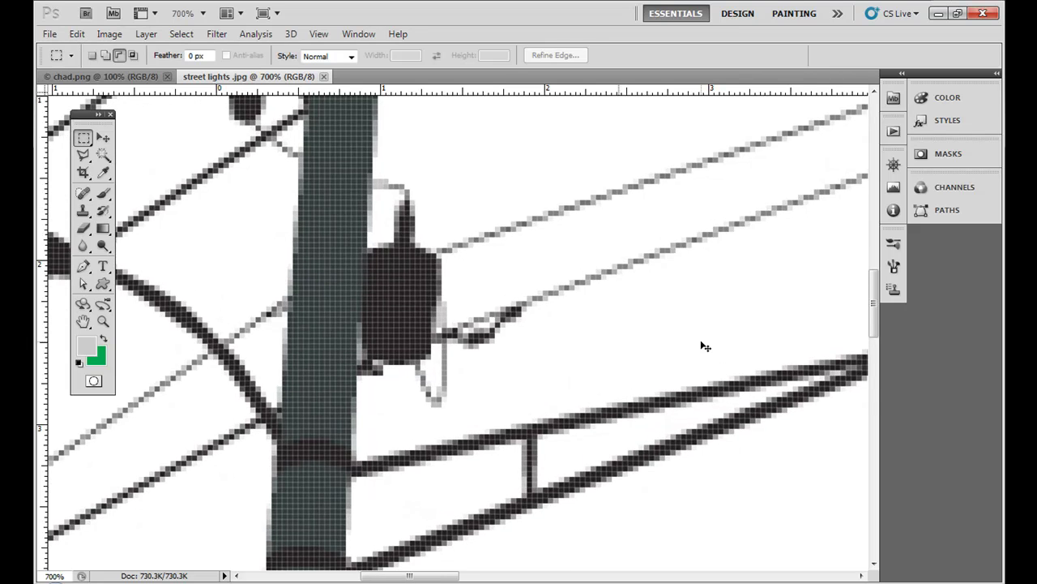
{"action": "key", "text": "ctrl+plus"}
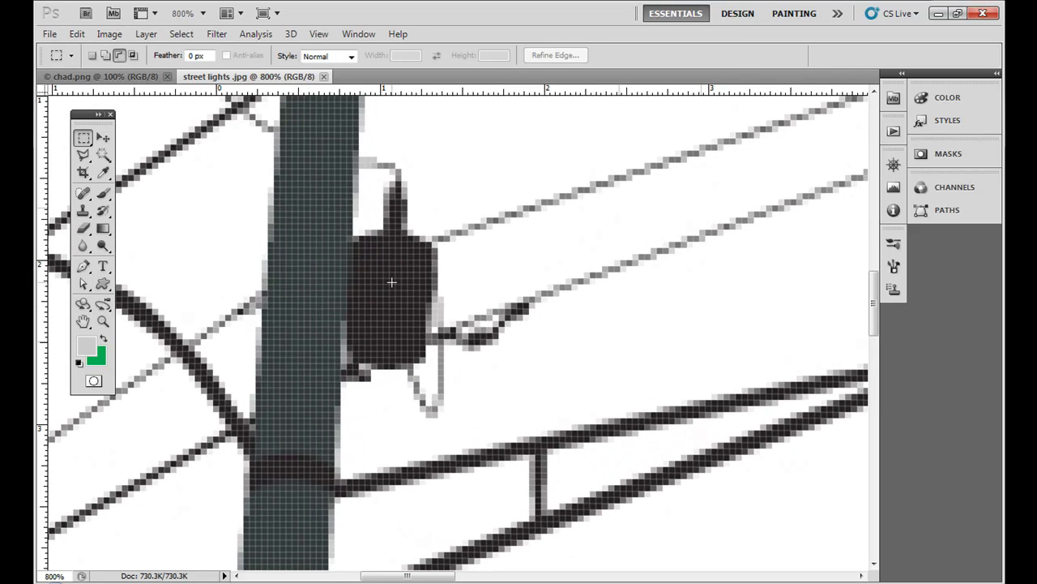
- Switch to chad.png, zoom in on the hood edge beside the face, then return to 100%
{"action": "left_click", "coordinate": [120, 77]}
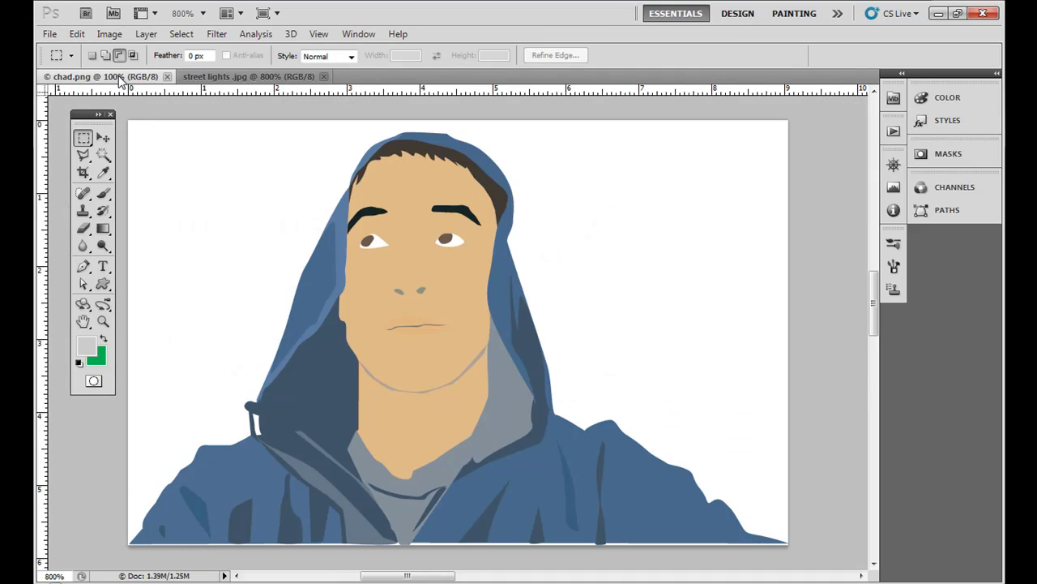
{"action": "key", "text": "ctrl+plus"}
{"action": "key", "text": "ctrl+plus"}
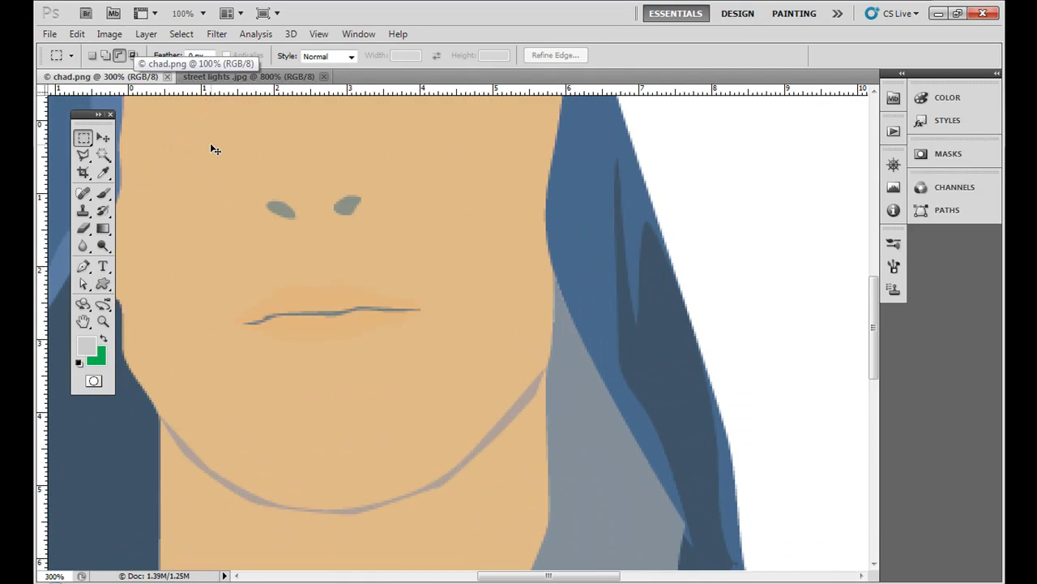
{"action": "key", "text": "ctrl+plus"}
{"action": "left_click_drag", "start_coordinate": [581, 262], "coordinate": [396, 396]}
{"action": "key", "text": "ctrl+plus"}
{"action": "key", "text": "ctrl+plus"}
{"action": "key", "text": "ctrl+plus"}
{"action": "key", "text": "ctrl+plus"}
{"action": "key", "text": "ctrl+plus"}
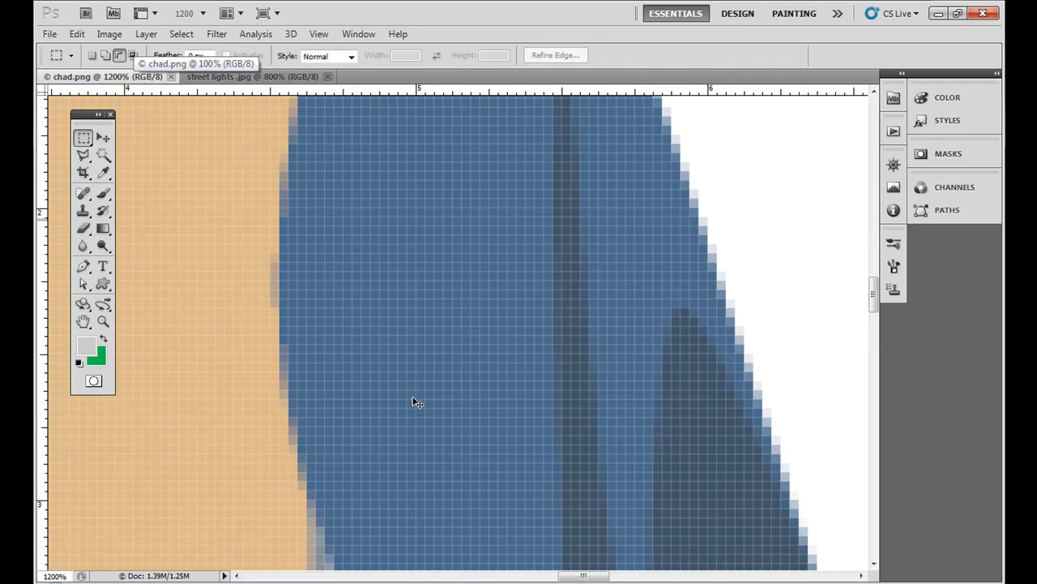
{"action": "key", "text": "ctrl+minus"}
{"action": "key", "text": "ctrl+minus"}
{"action": "key", "text": "ctrl+minus"}
{"action": "key", "text": "ctrl+minus"}
{"action": "key", "text": "ctrl+minus"}
{"action": "key", "text": "ctrl+minus"}
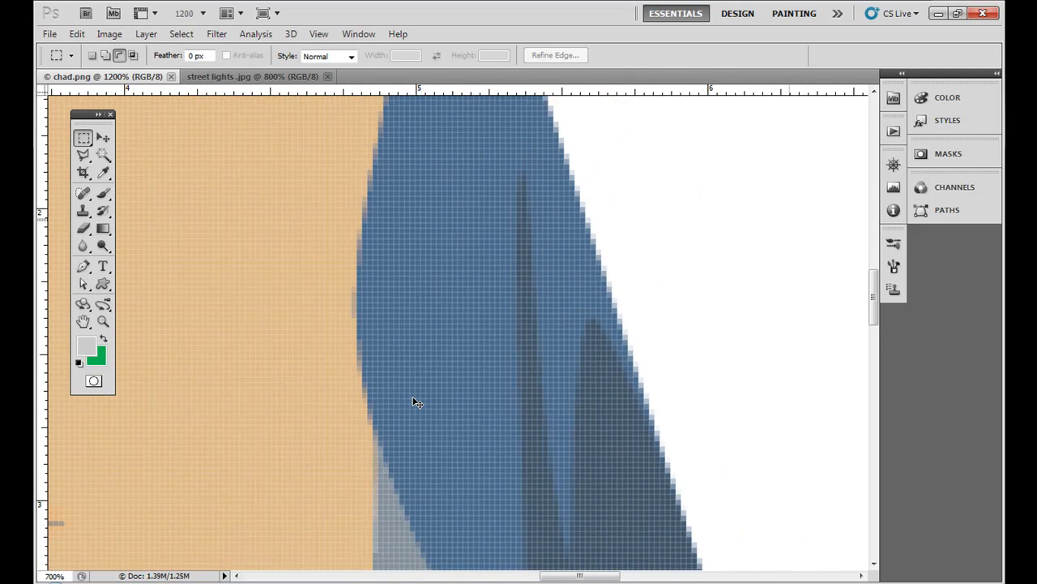
{"action": "key", "text": "ctrl+minus"}
{"action": "key", "text": "ctrl+minus"}
{"action": "key", "text": "ctrl+minus"}
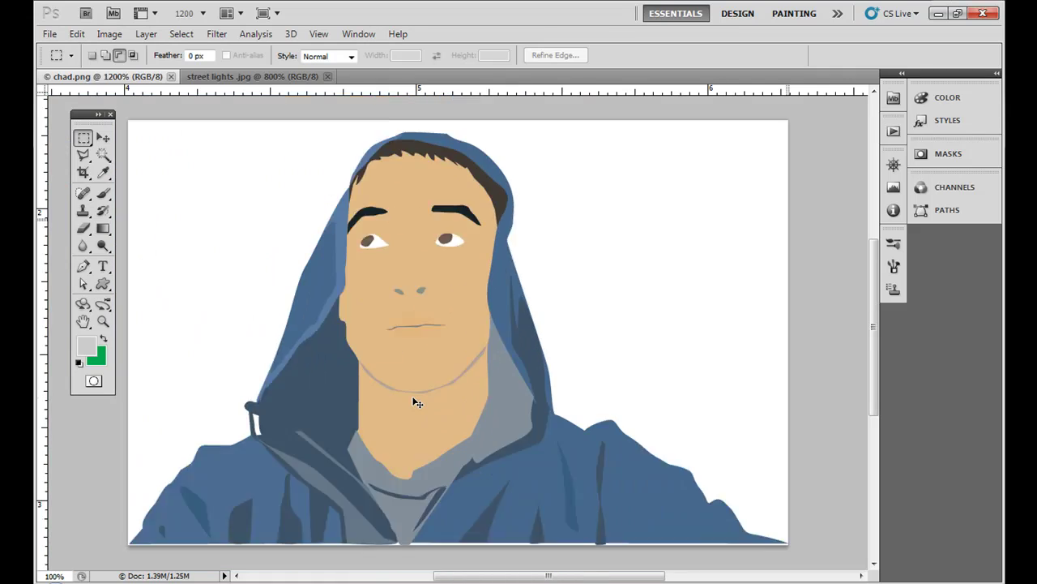
{"action": "key", "text": "ctrl+plus"}
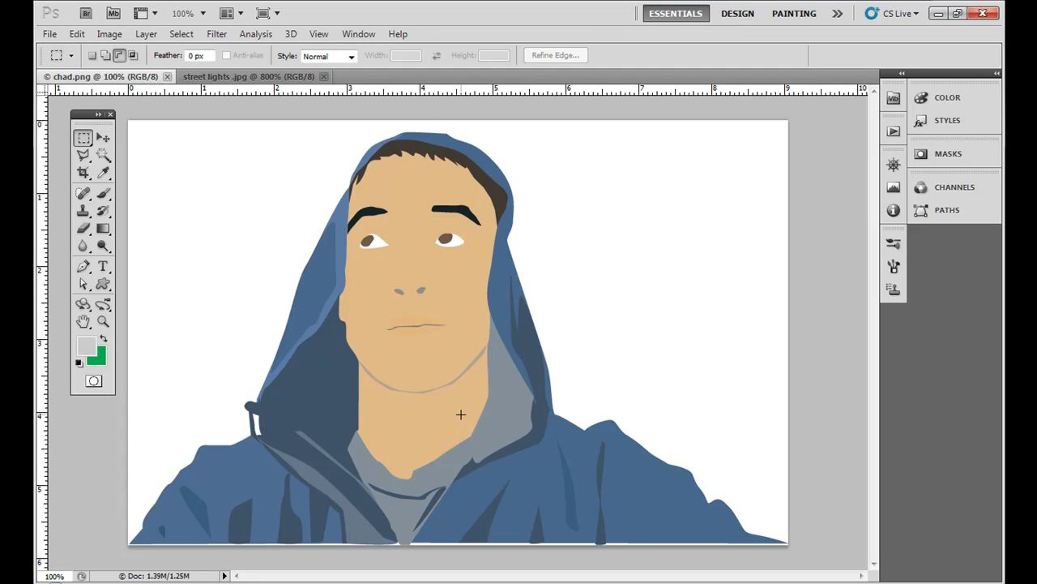
{"action": "left_click", "coordinate": [48, 36]}
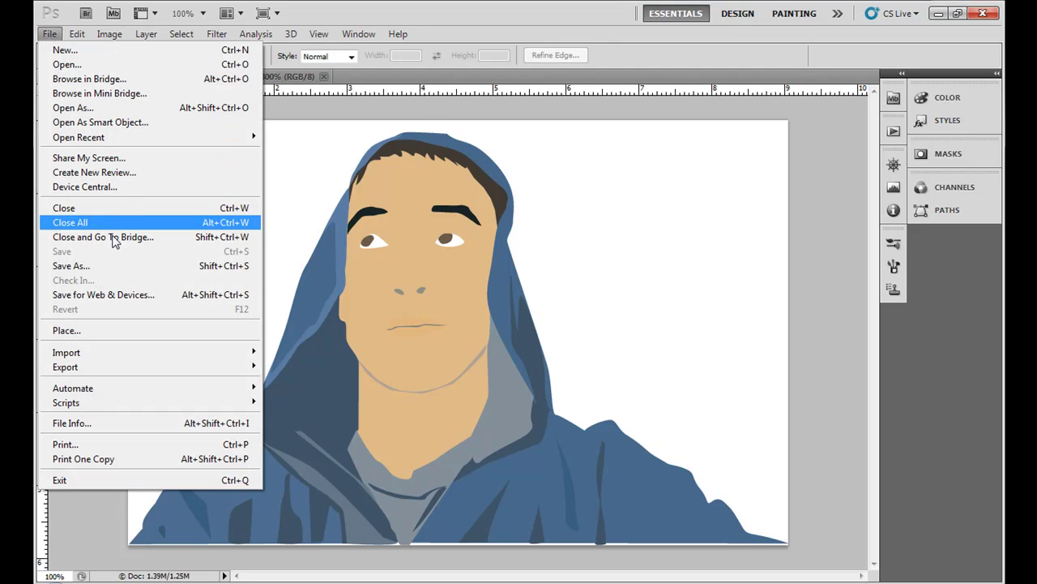
{"action": "left_click", "coordinate": [114, 266]}
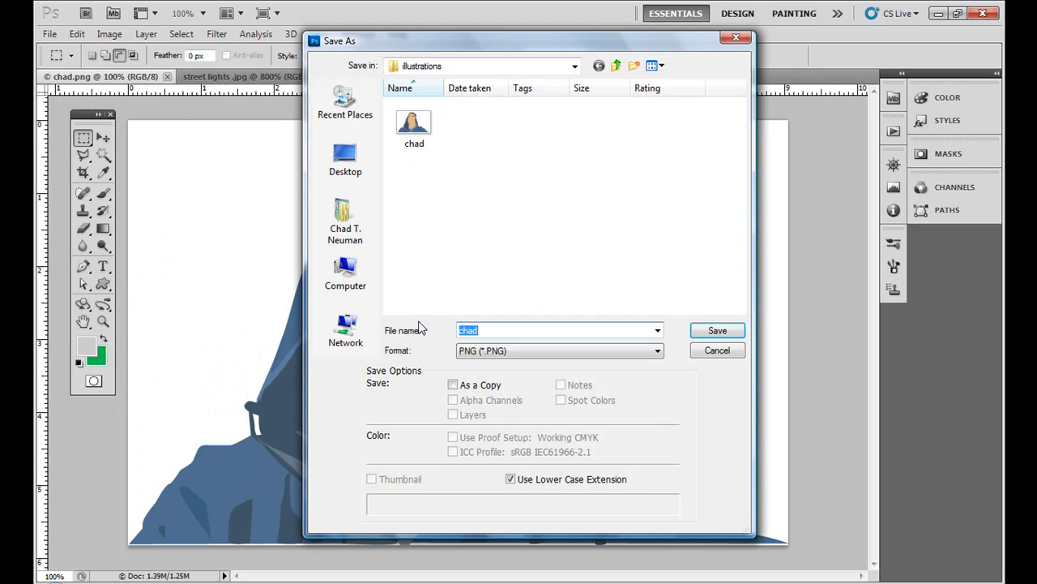
{"action": "left_click", "coordinate": [513, 353]}
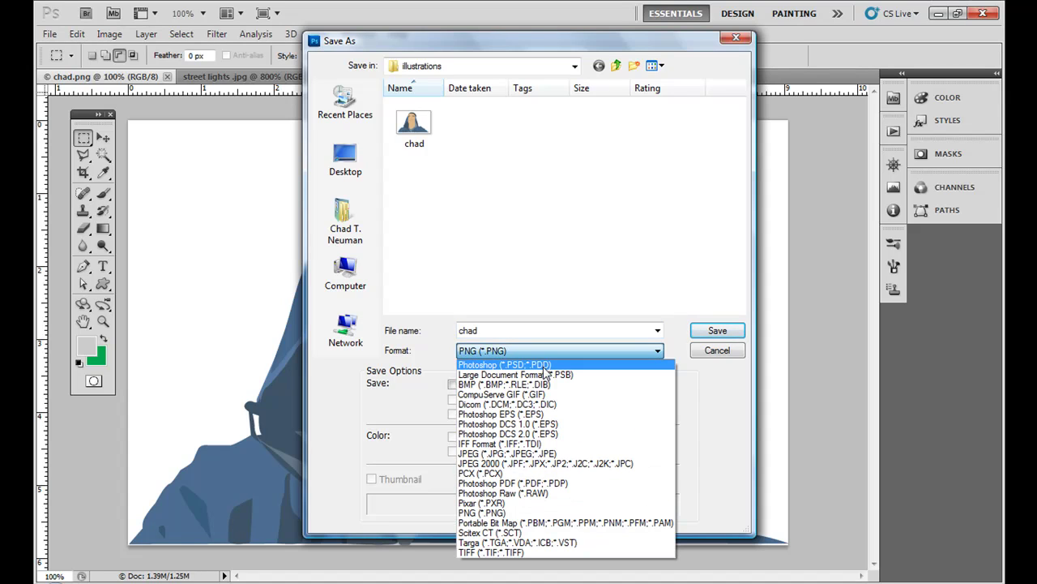
{"action": "left_click", "coordinate": [544, 365]}
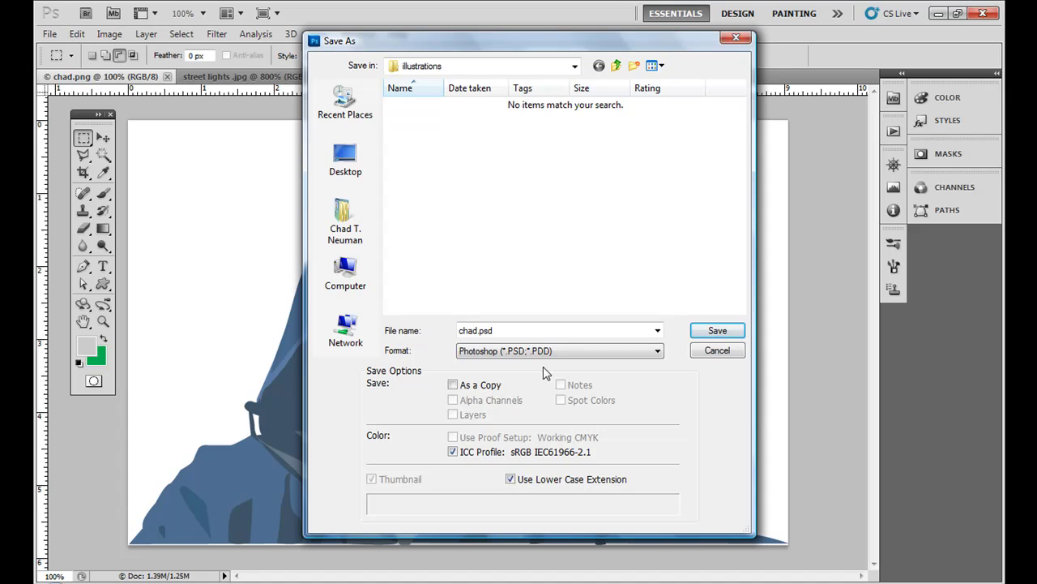
{"action": "left_click", "coordinate": [531, 353]}
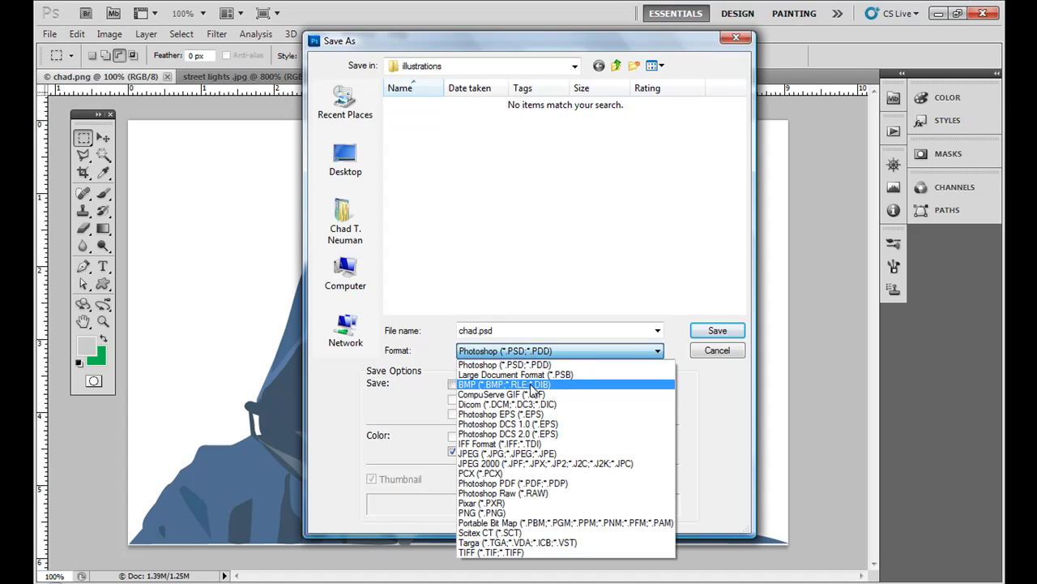
{"action": "left_click", "coordinate": [532, 386]}
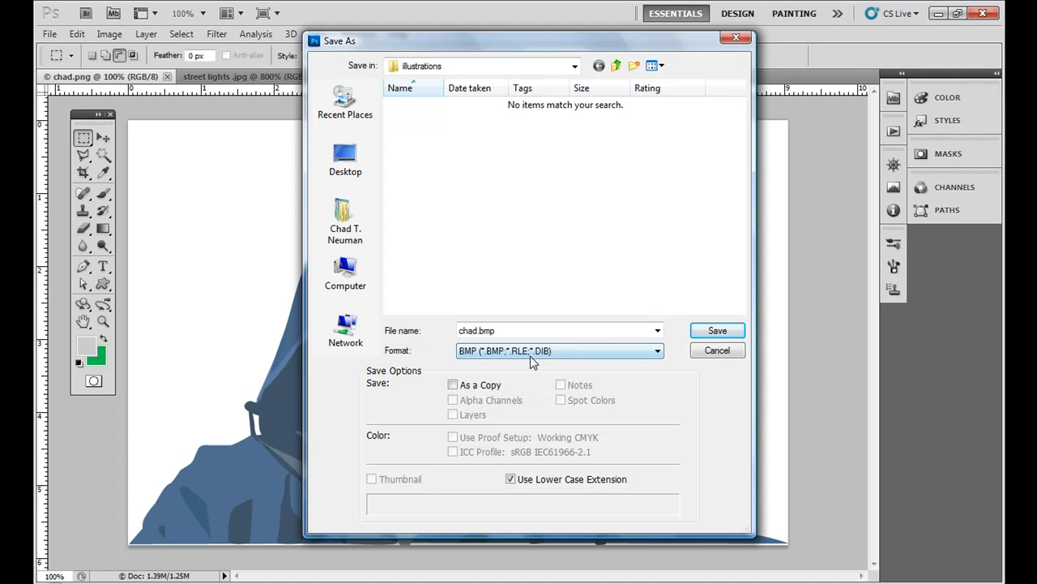
{"action": "left_click", "coordinate": [532, 354]}
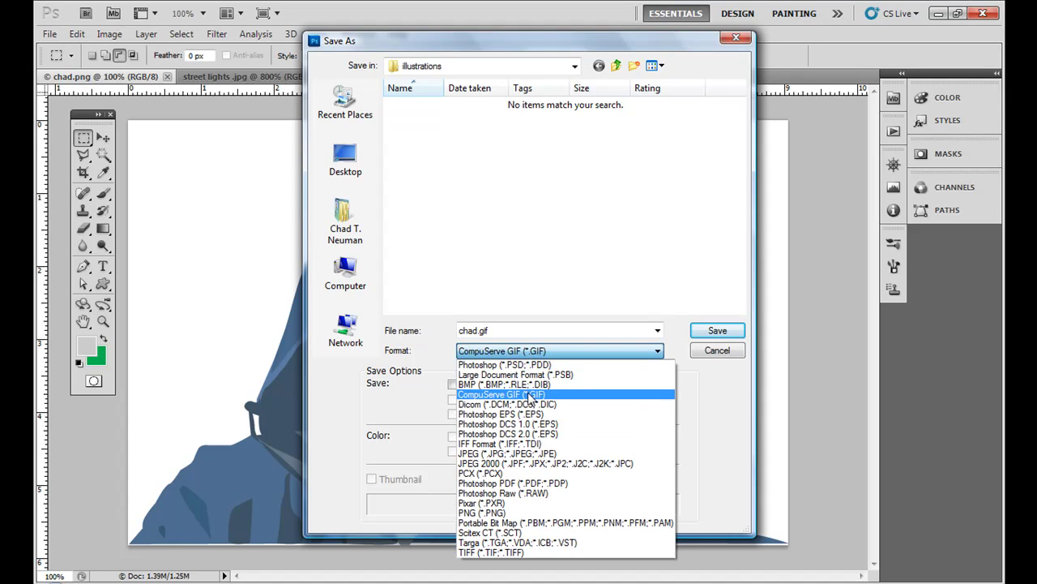
{"action": "left_click", "coordinate": [529, 395]}
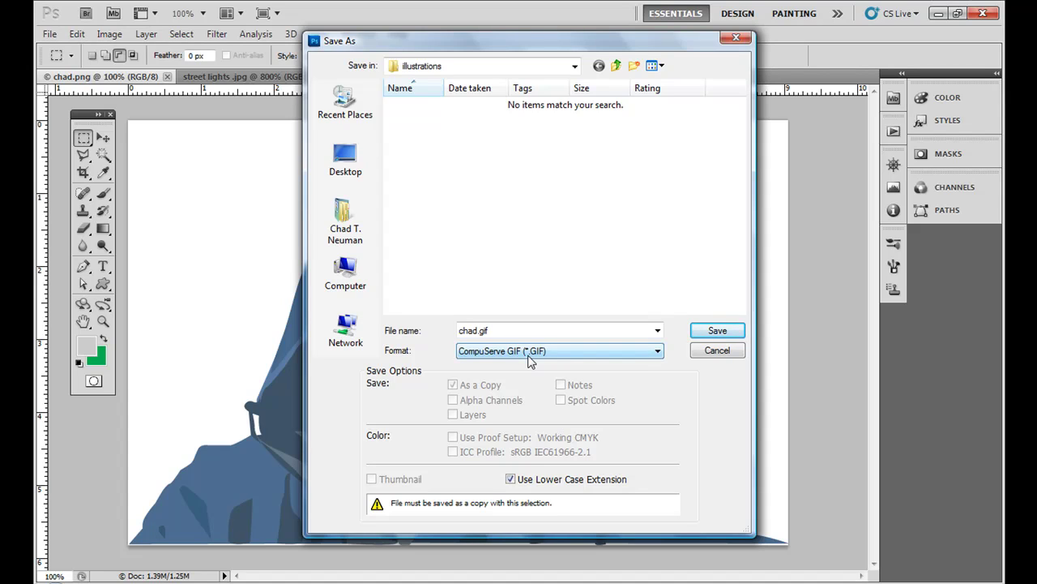
{"action": "left_click", "coordinate": [532, 353]}
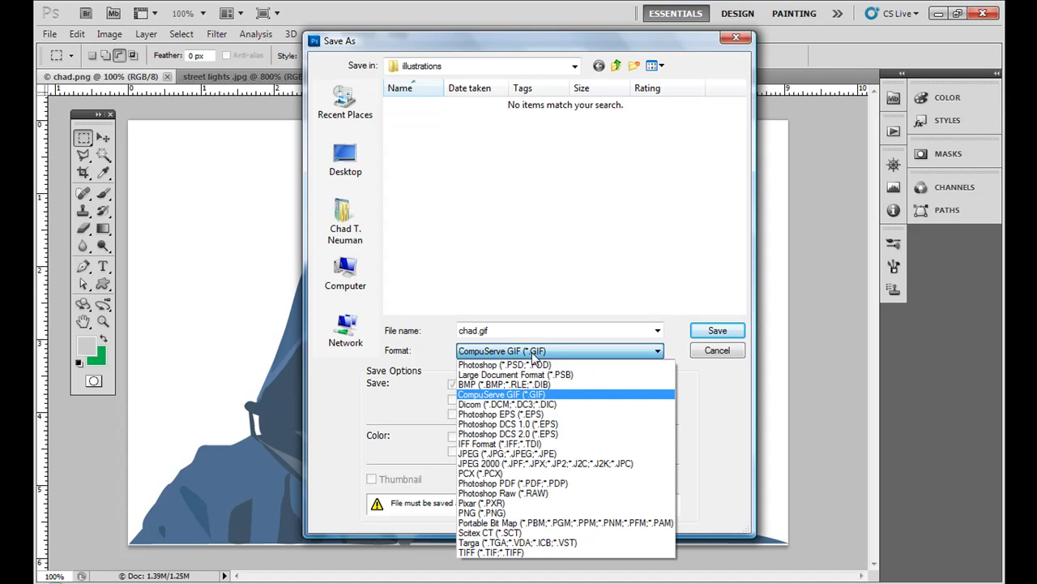
{"action": "left_click", "coordinate": [532, 397]}
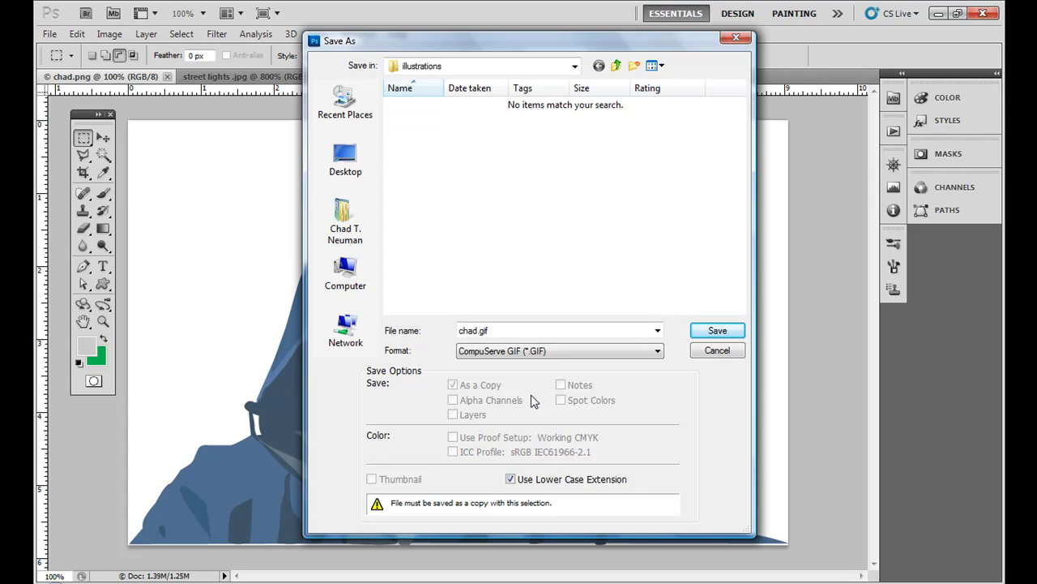
{"action": "left_click", "coordinate": [535, 353]}
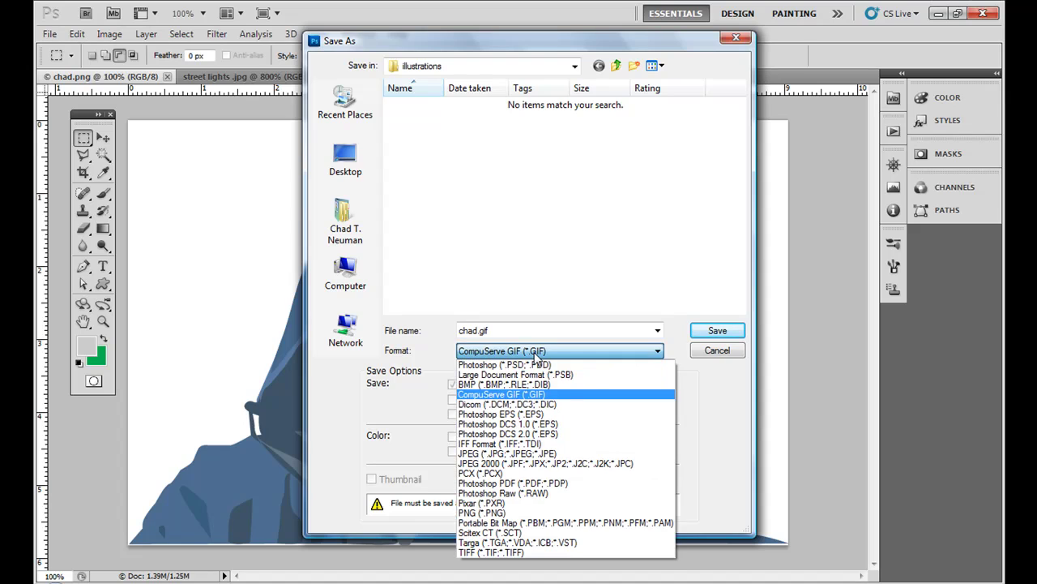
{"action": "left_click", "coordinate": [530, 394]}
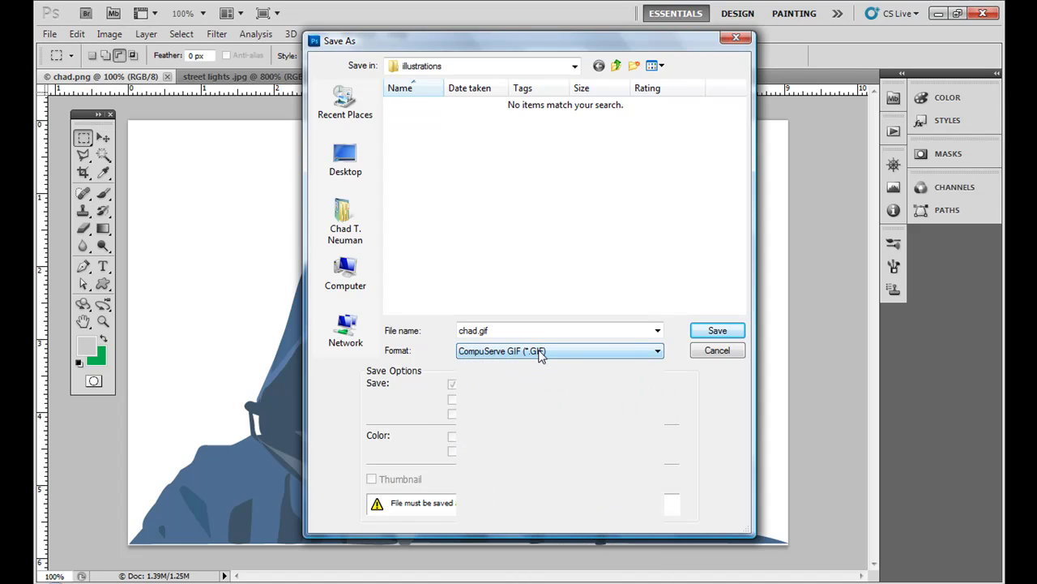
{"action": "left_click", "coordinate": [540, 355]}
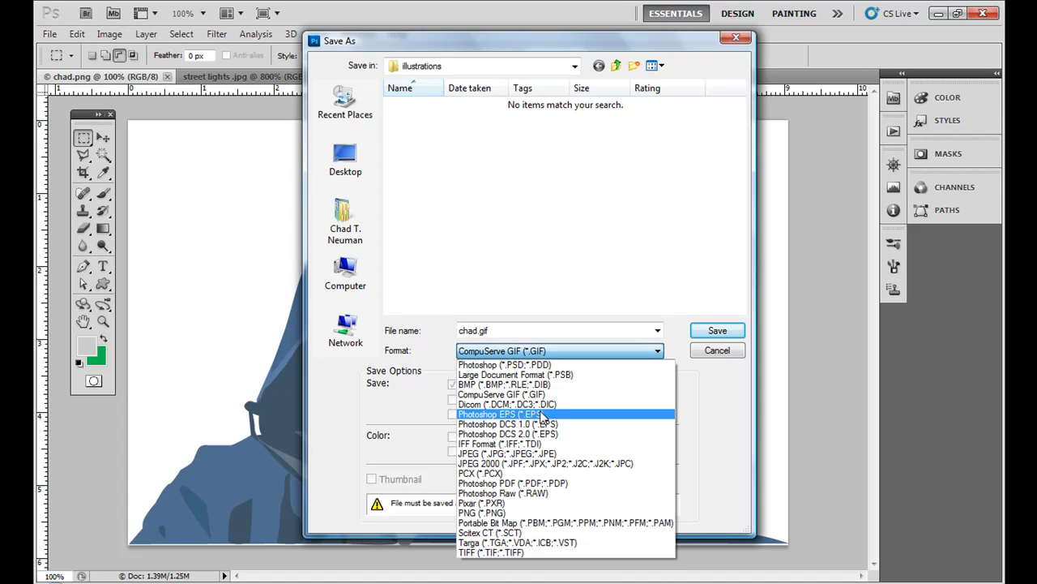
{"action": "left_click", "coordinate": [550, 456]}
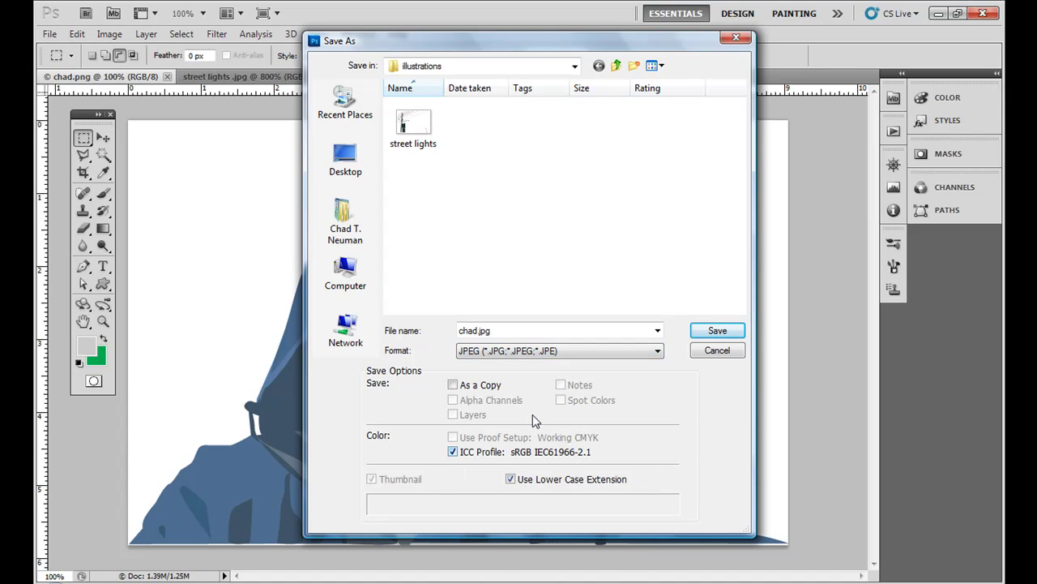
{"action": "double_click", "coordinate": [498, 331]}
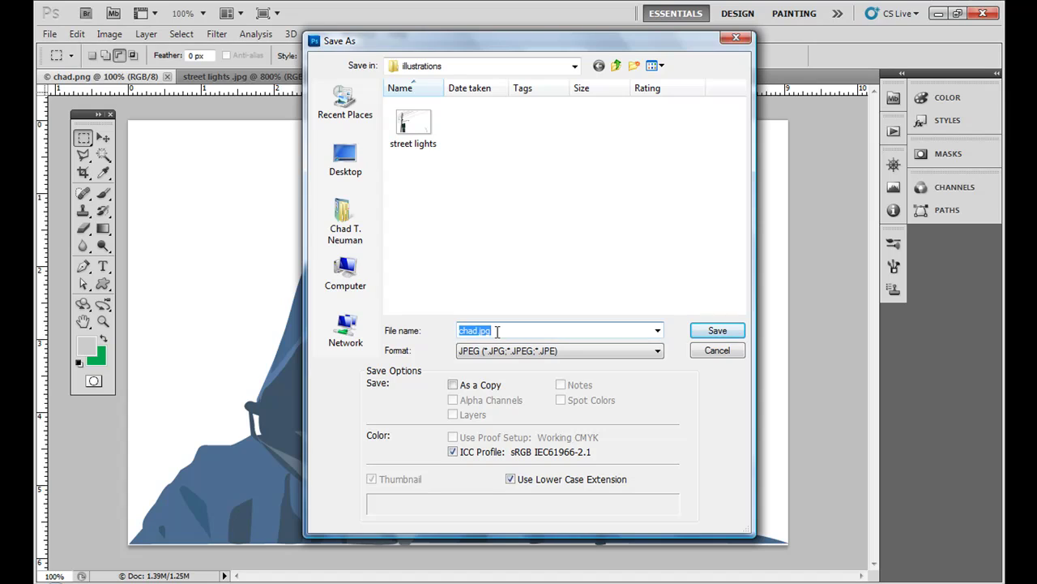
{"action": "left_click", "coordinate": [498, 331]}
{"action": "key", "text": "shift+Left"}
{"action": "key", "text": "shift+Left"}
{"action": "key", "text": "shift+Left"}
{"action": "key", "text": "Home"}
{"action": "key", "text": "Right"}
{"action": "key", "text": "Right"}
{"action": "key", "text": "Right"}
{"action": "key", "text": "Right"}
{"action": "key", "text": "Right"}
{"action": "key", "text": "Right"}
{"action": "key", "text": "Right"}
{"action": "left_click", "coordinate": [717, 351]}
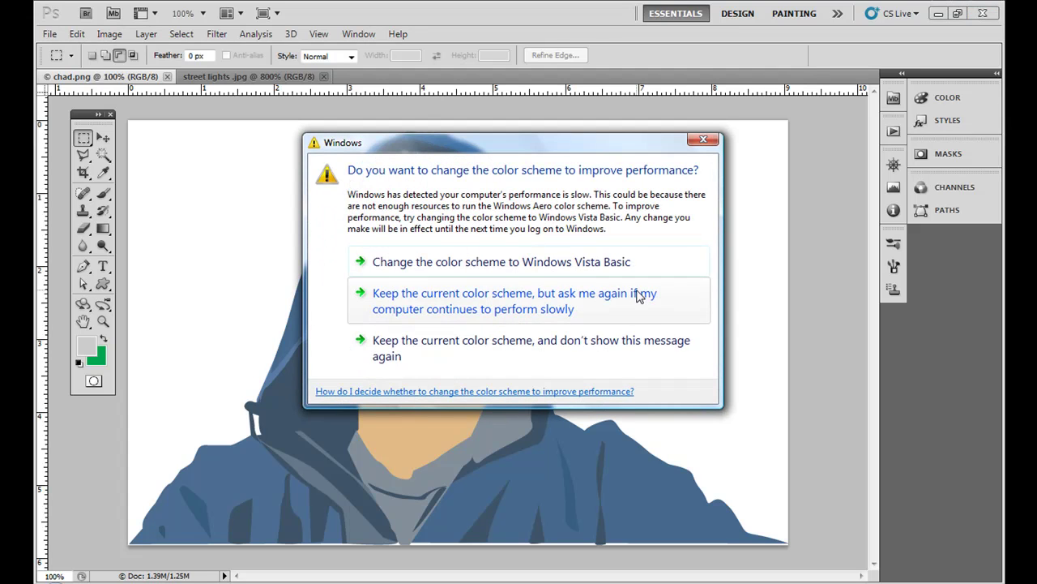
{"action": "left_click", "coordinate": [702, 140]}
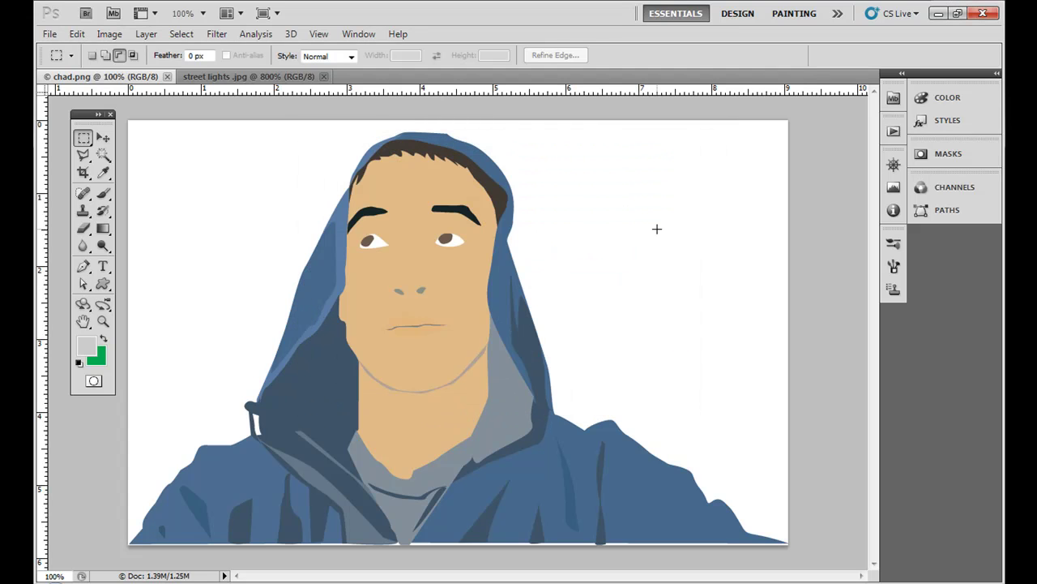